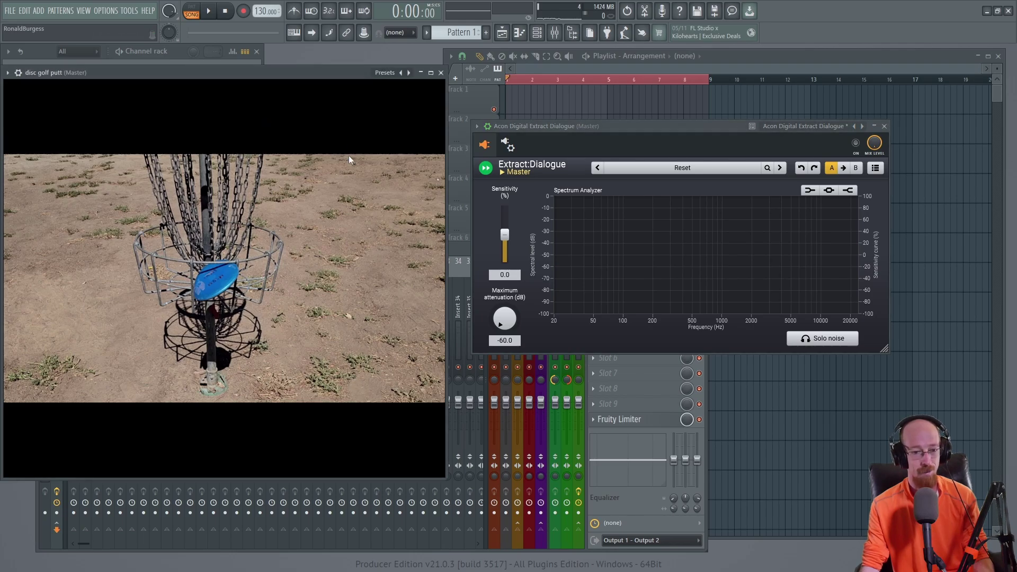
Play and stop the clip twice to hear the unprocessed audio.
{"action": "mouse_move", "coordinate": [316, 344]}
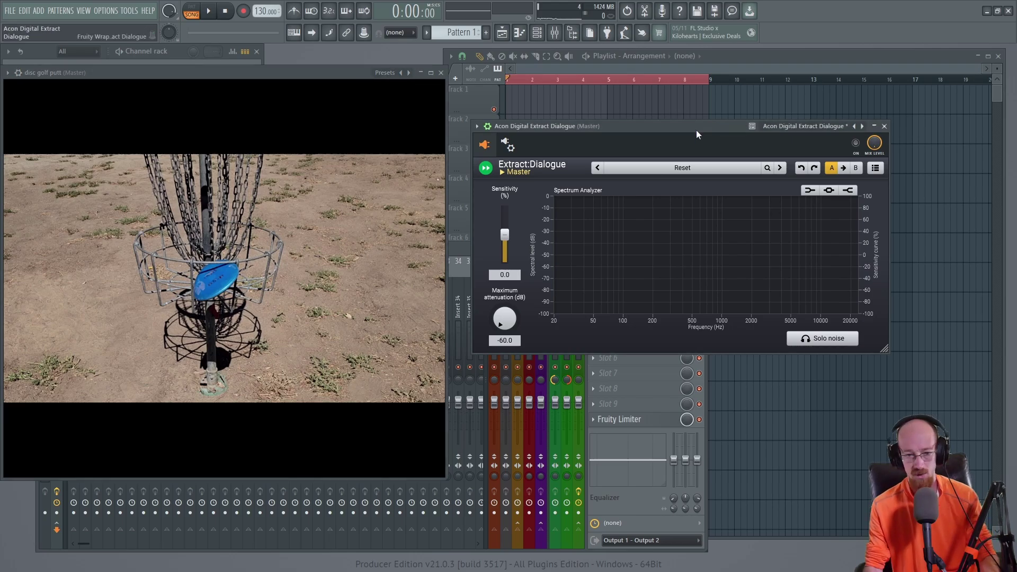
{"action": "key", "text": "space"}
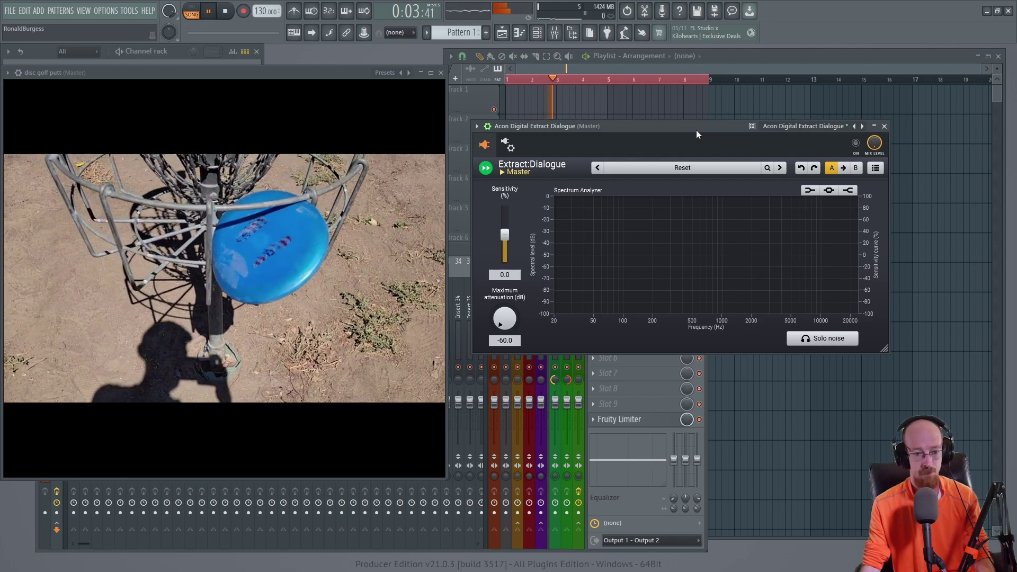
{"action": "key", "text": "space"}
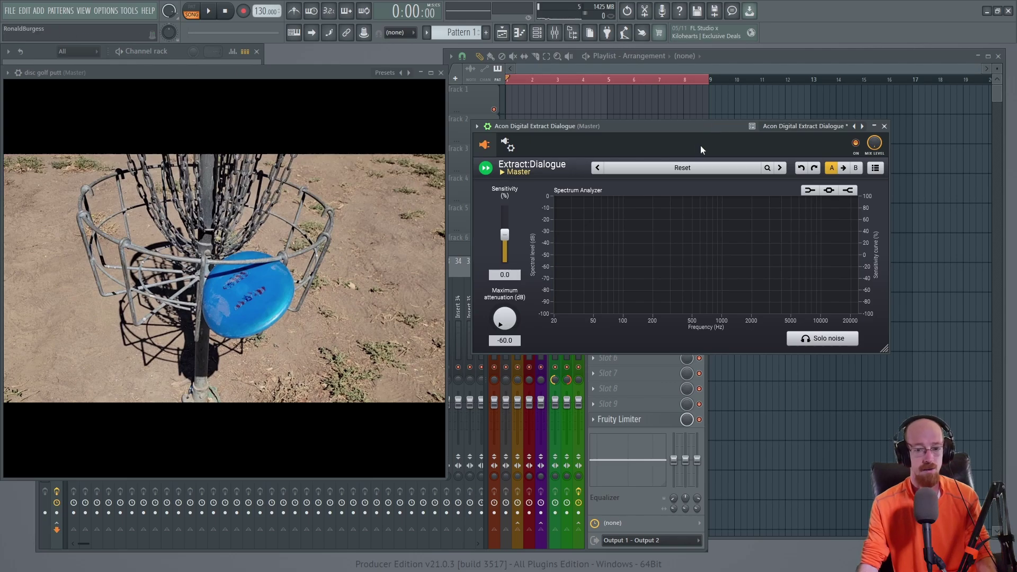
{"action": "key", "text": "space"}
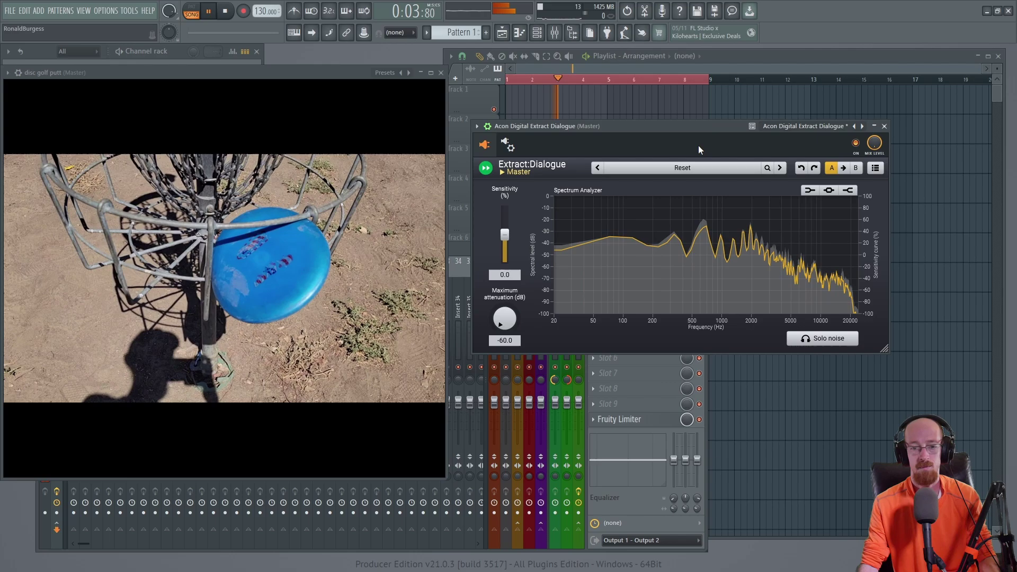
{"action": "key", "text": "space"}
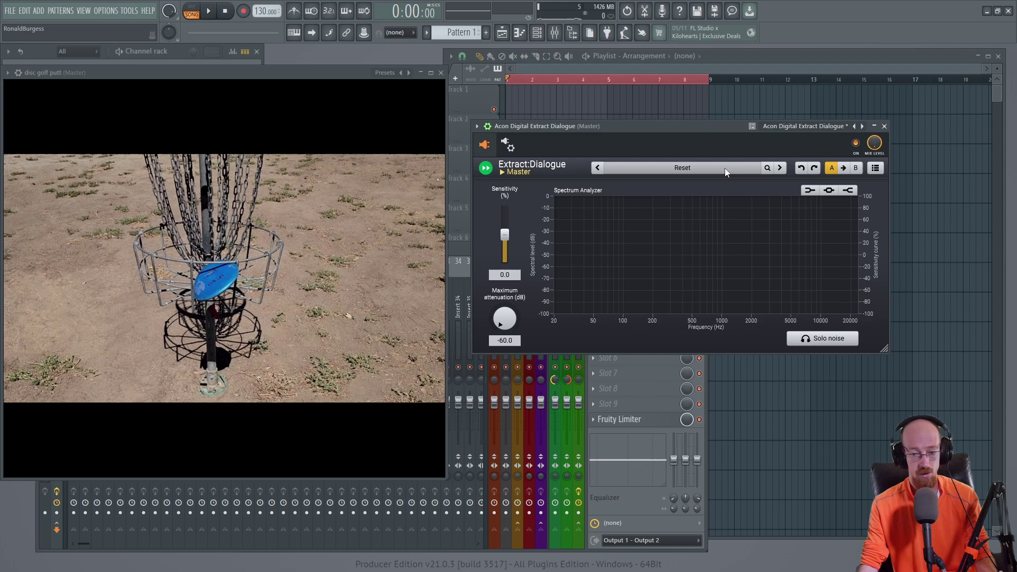
Audition the Gentle, Medium and Strong dialogue cleaning presets, then return to Reset.
{"action": "left_click", "coordinate": [710, 168]}
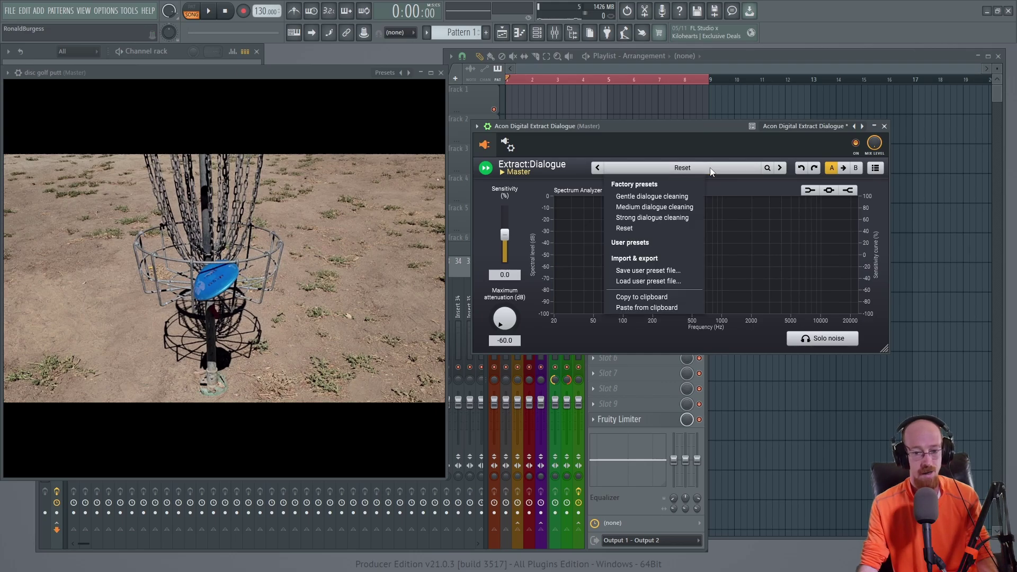
{"action": "left_click", "coordinate": [652, 197]}
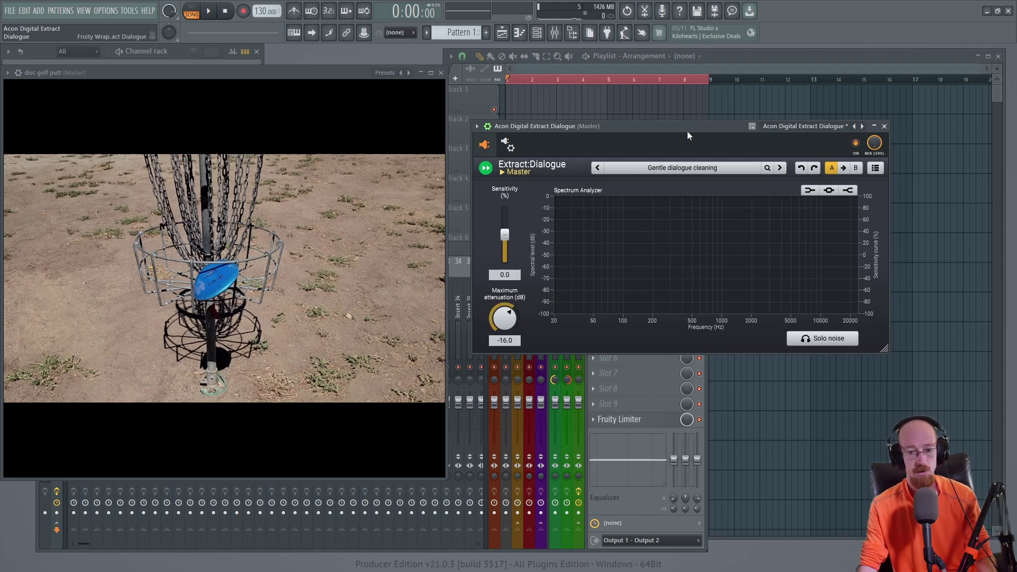
{"action": "key", "text": "space"}
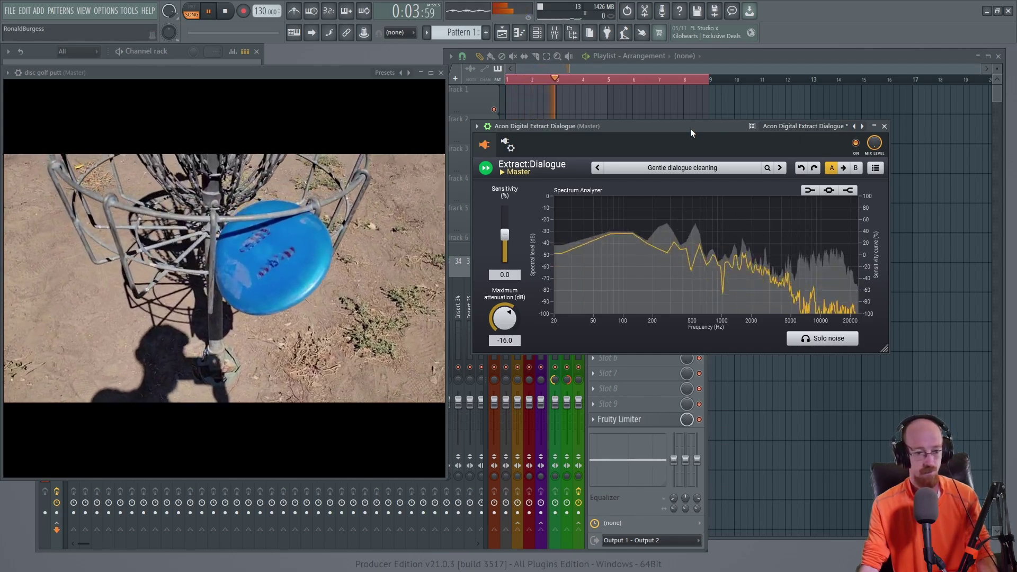
{"action": "key", "text": "space"}
{"action": "left_click", "coordinate": [780, 168]}
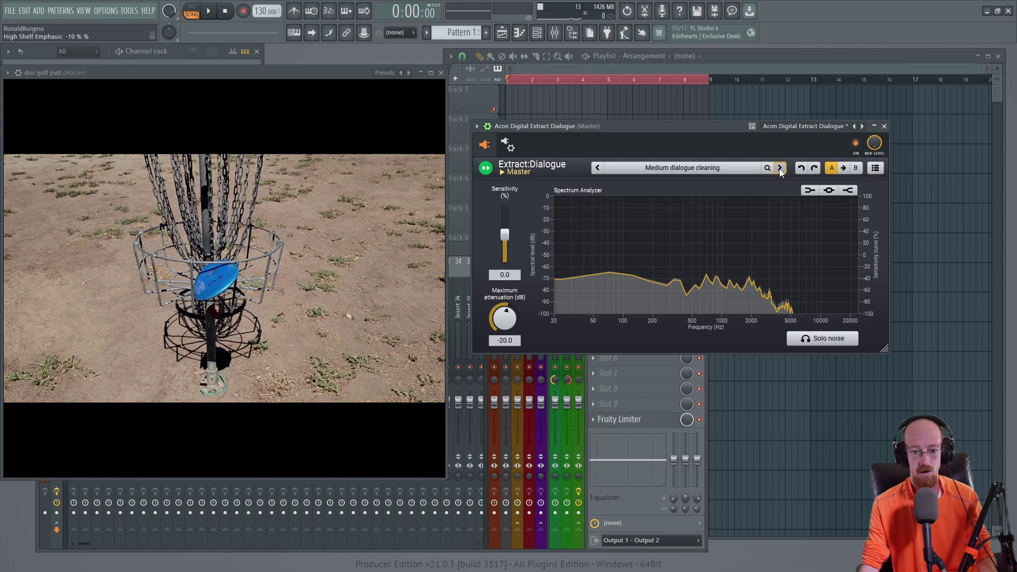
{"action": "key", "text": "space"}
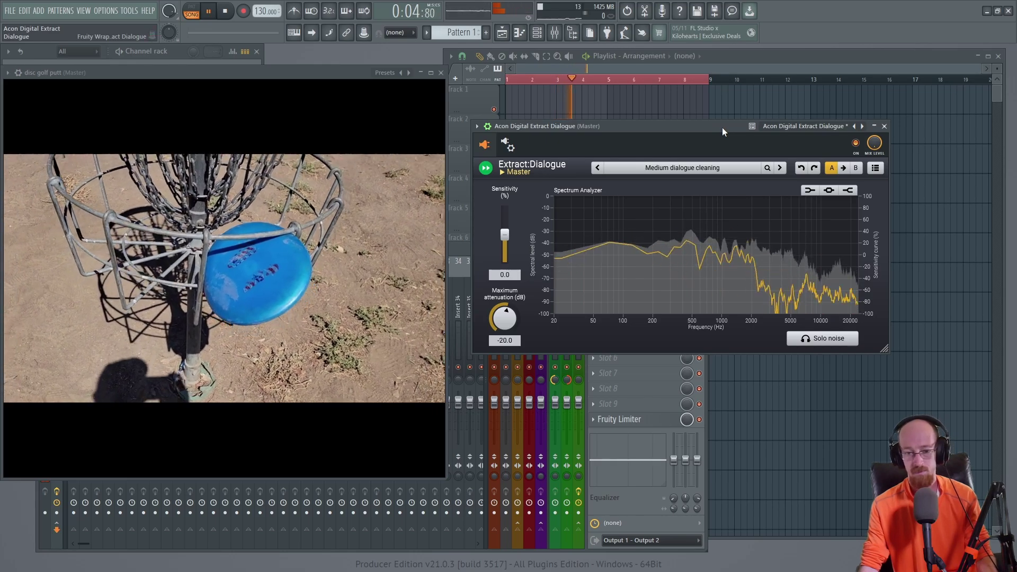
{"action": "key", "text": "space"}
{"action": "left_click", "coordinate": [780, 168]}
{"action": "key", "text": "space"}
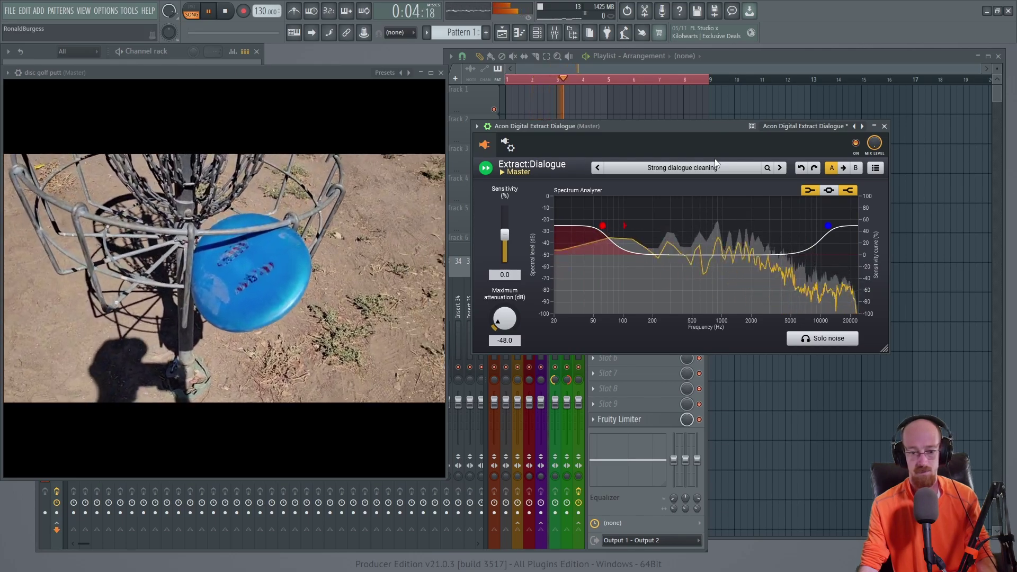
{"action": "key", "text": "space"}
{"action": "left_click", "coordinate": [781, 167]}
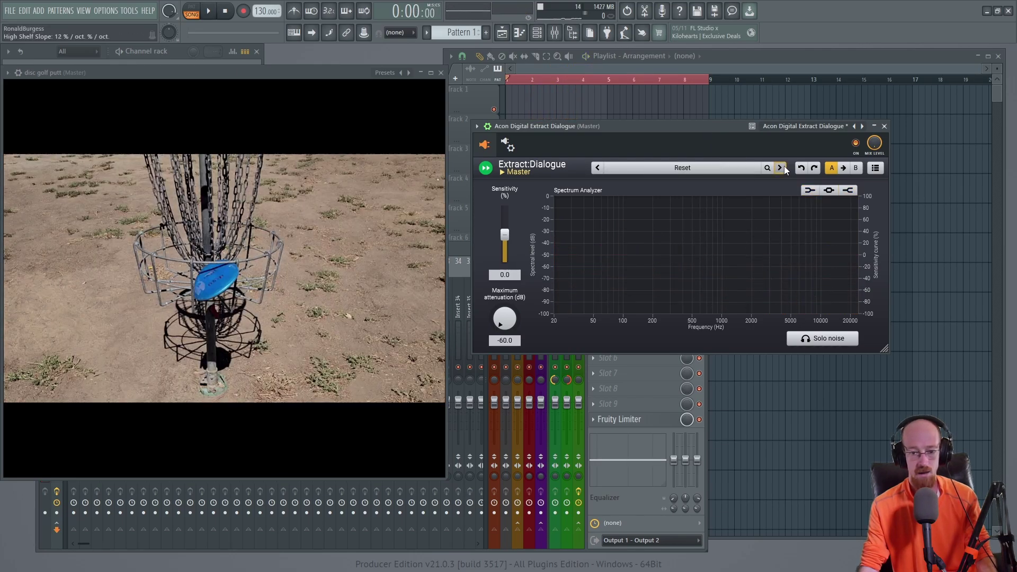
Step through Gentle, Medium and Strong again back to Reset, and briefly toggle the low shelf.
{"action": "left_click", "coordinate": [598, 168]}
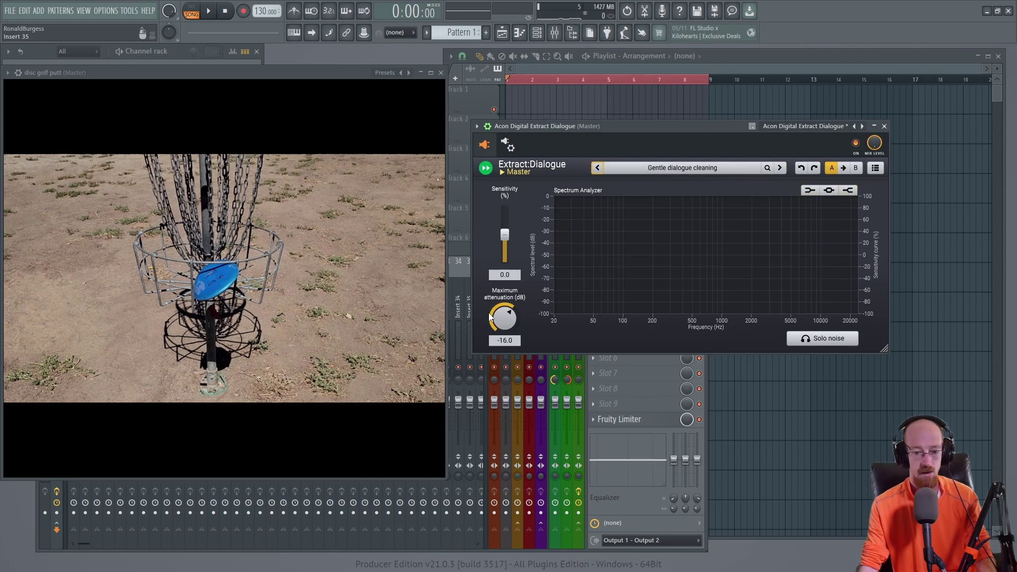
{"action": "mouse_move", "coordinate": [505, 323]}
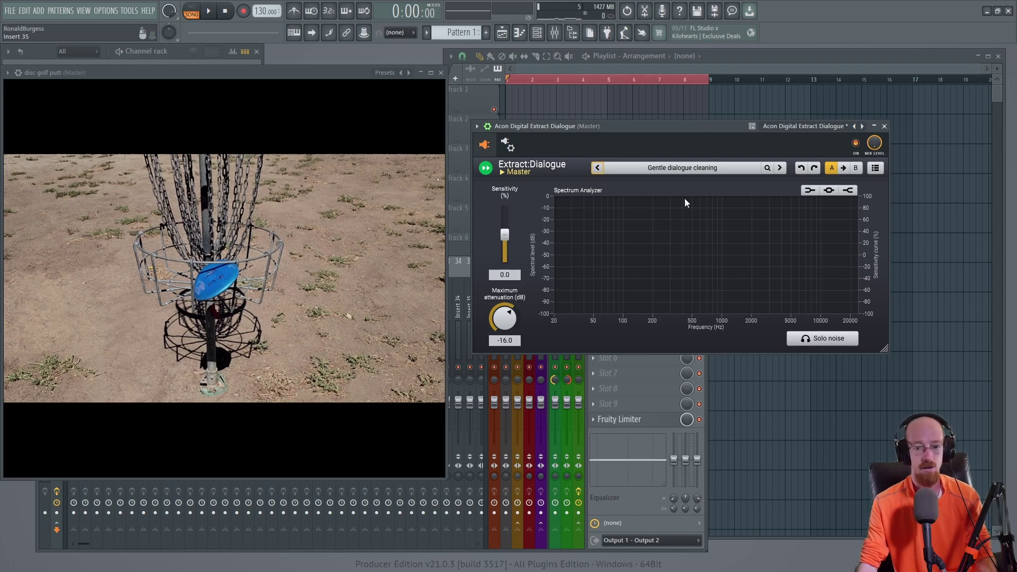
{"action": "left_click", "coordinate": [780, 168]}
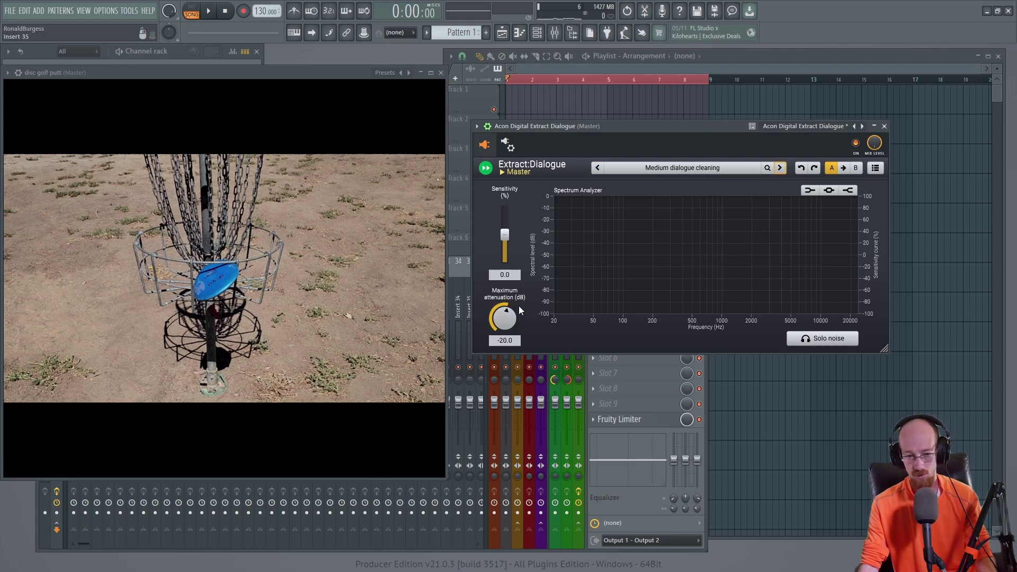
{"action": "left_click", "coordinate": [780, 168]}
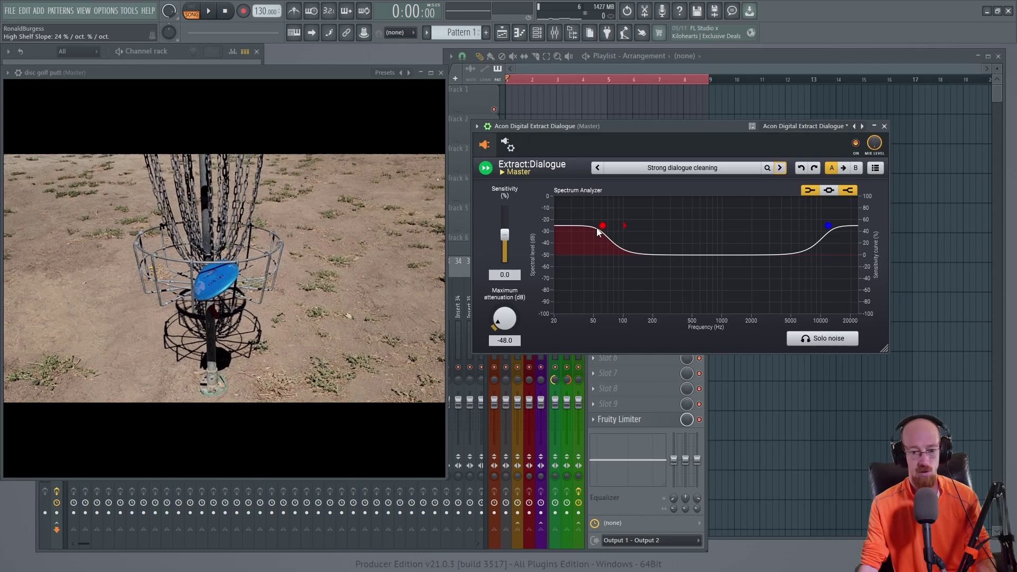
{"action": "left_click", "coordinate": [780, 169]}
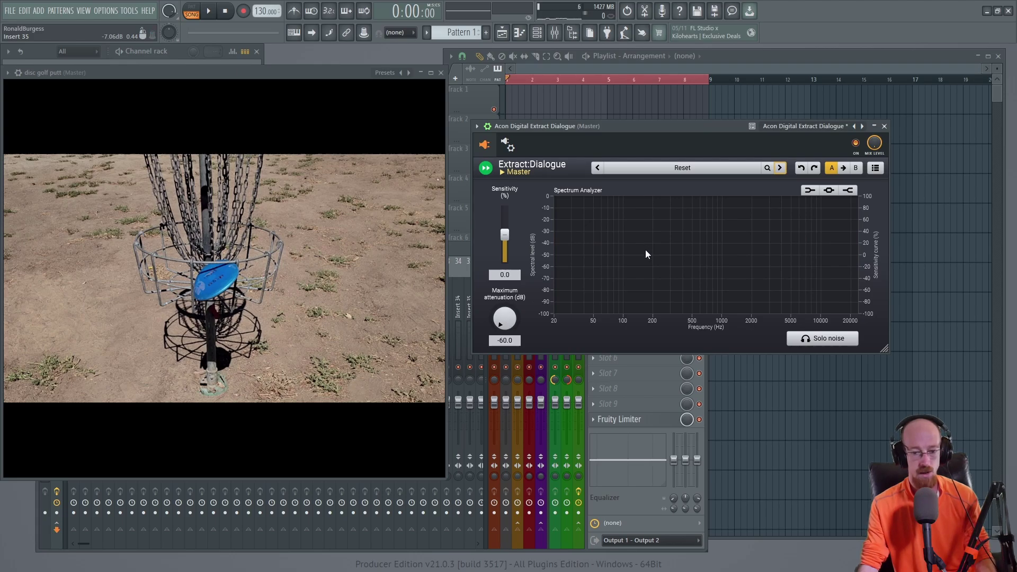
{"action": "left_click", "coordinate": [809, 189]}
{"action": "left_click", "coordinate": [809, 190]}
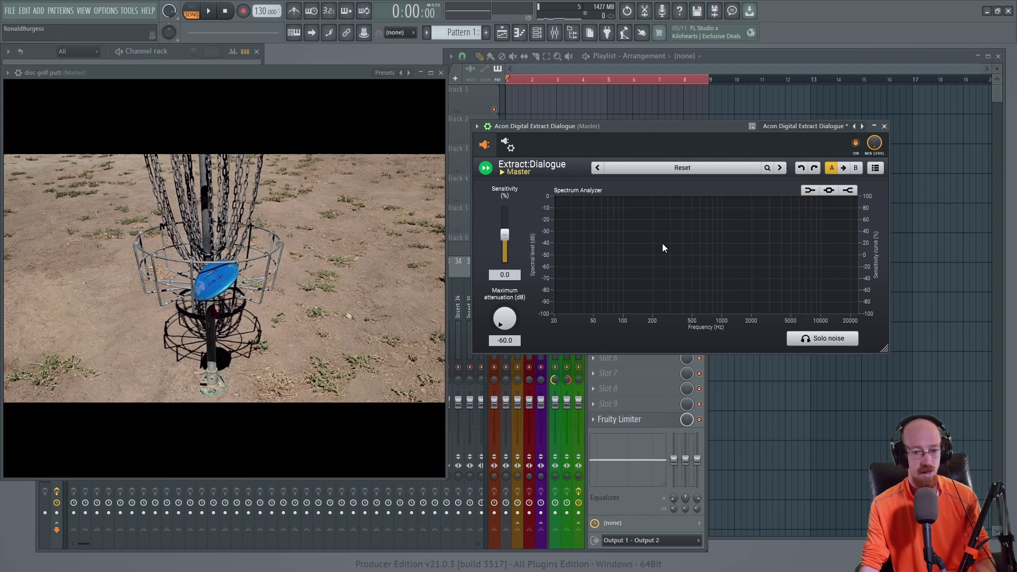
Replay the raw audio from the video window, then enable the low sensitivity shelf.
{"action": "left_click", "coordinate": [289, 72]}
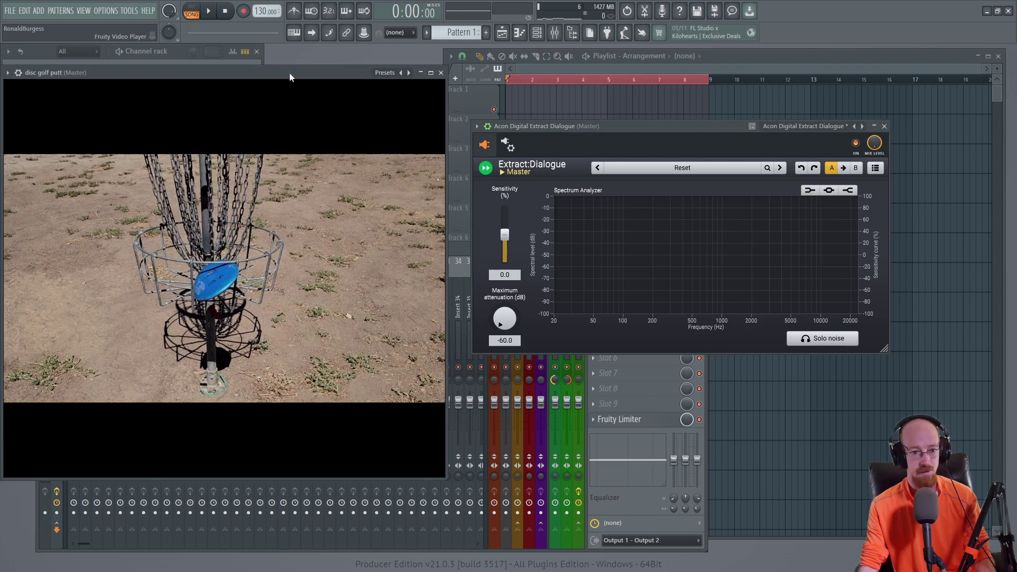
{"action": "key", "text": "space"}
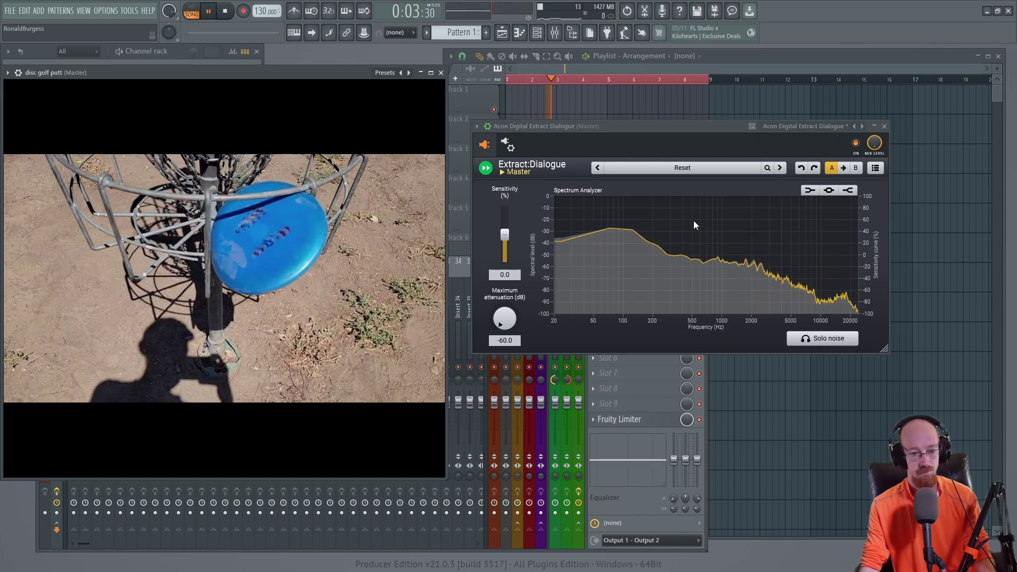
{"action": "key", "text": "space"}
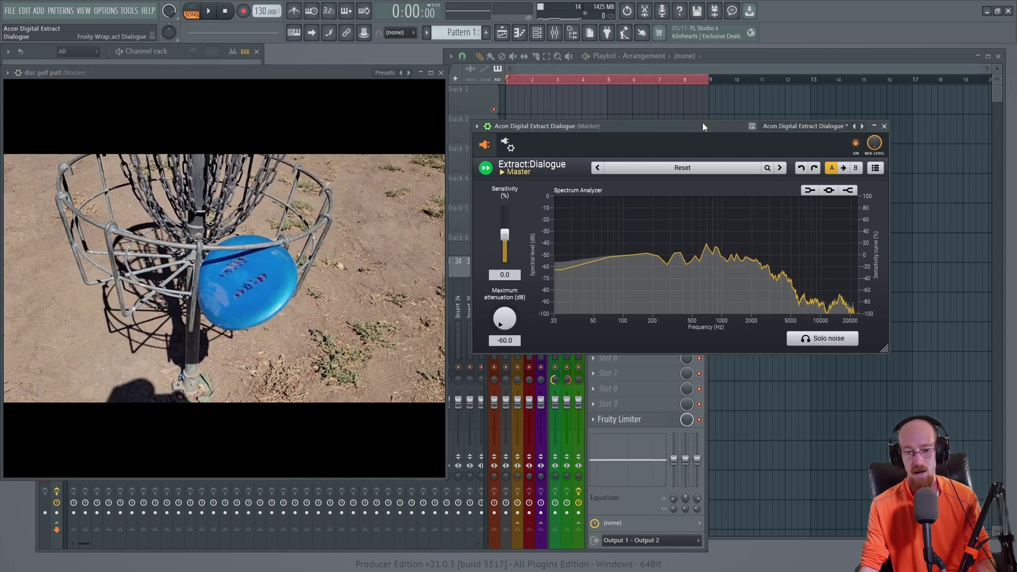
{"action": "left_click", "coordinate": [810, 190]}
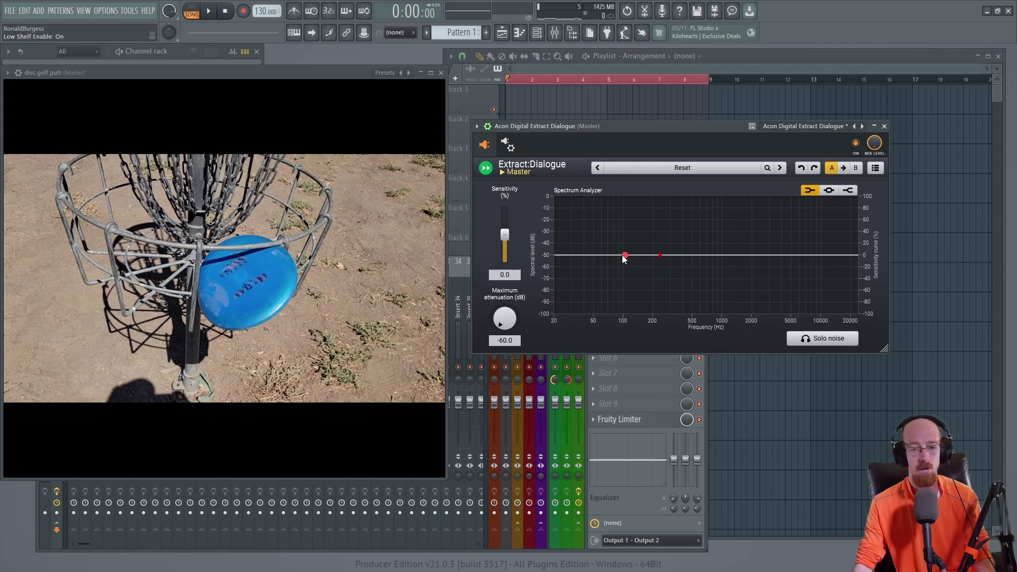
Raise the low shelf emphasis to 99% and make its slope much steeper.
{"action": "left_click_drag", "start_coordinate": [627, 256], "coordinate": [629, 197]}
{"action": "left_click", "coordinate": [808, 191]}
{"action": "left_click", "coordinate": [809, 191]}
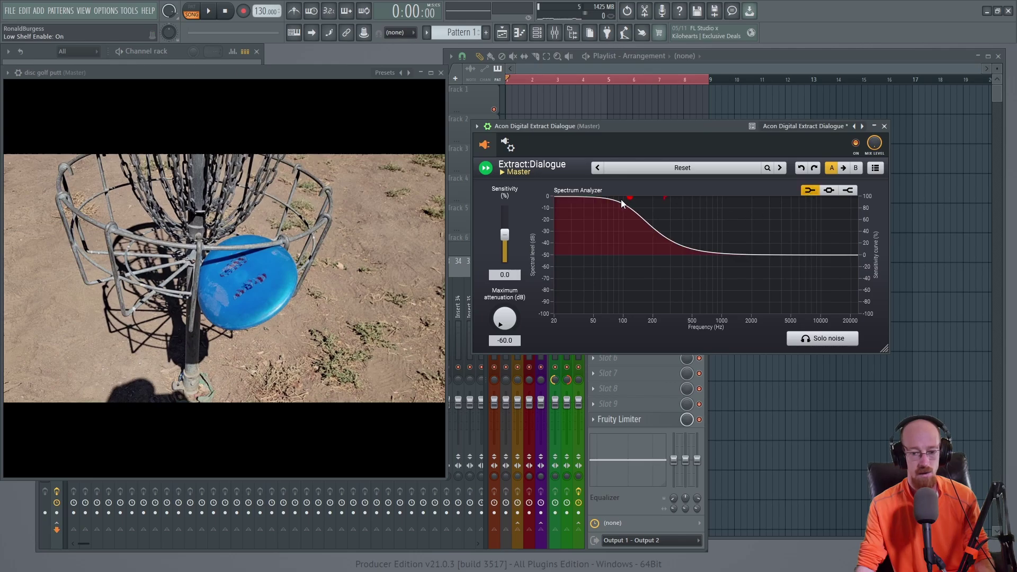
{"action": "left_click_drag", "start_coordinate": [665, 197], "coordinate": [632, 197]}
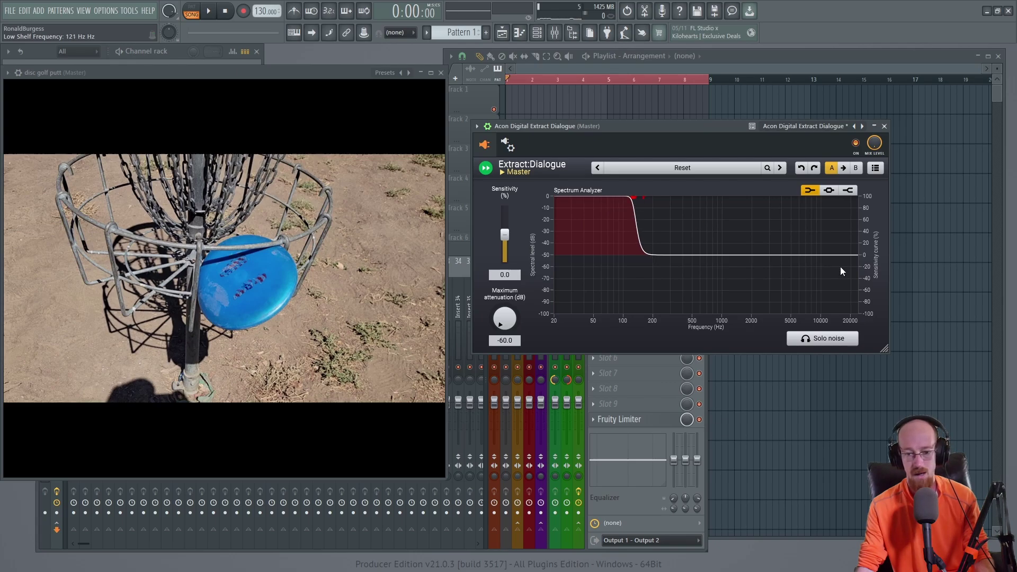
Enable the high sensitivity shelf at 89% emphasis and play the clip.
{"action": "left_click", "coordinate": [853, 195]}
{"action": "left_click_drag", "start_coordinate": [830, 255], "coordinate": [815, 207]}
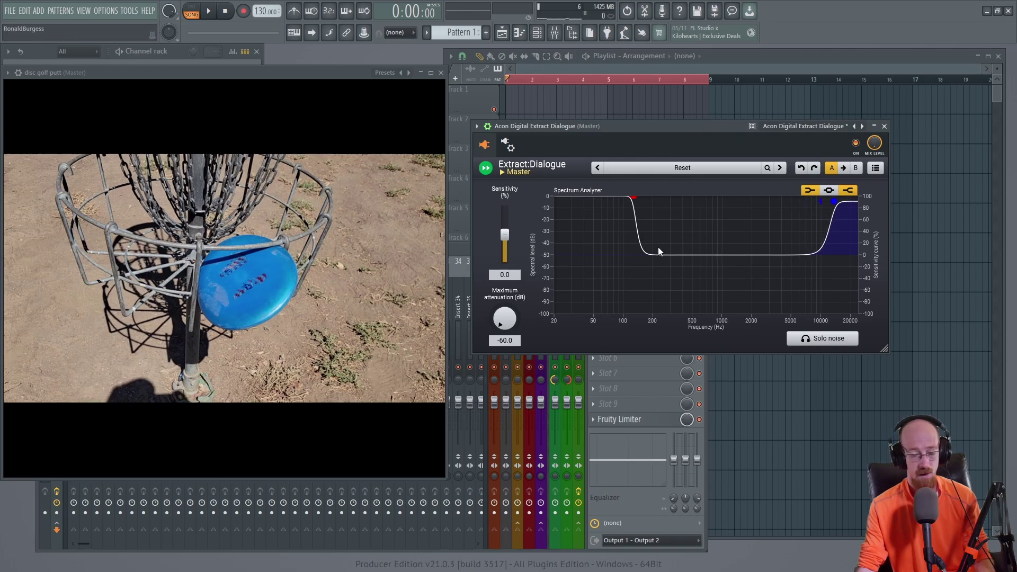
{"action": "key", "text": "space"}
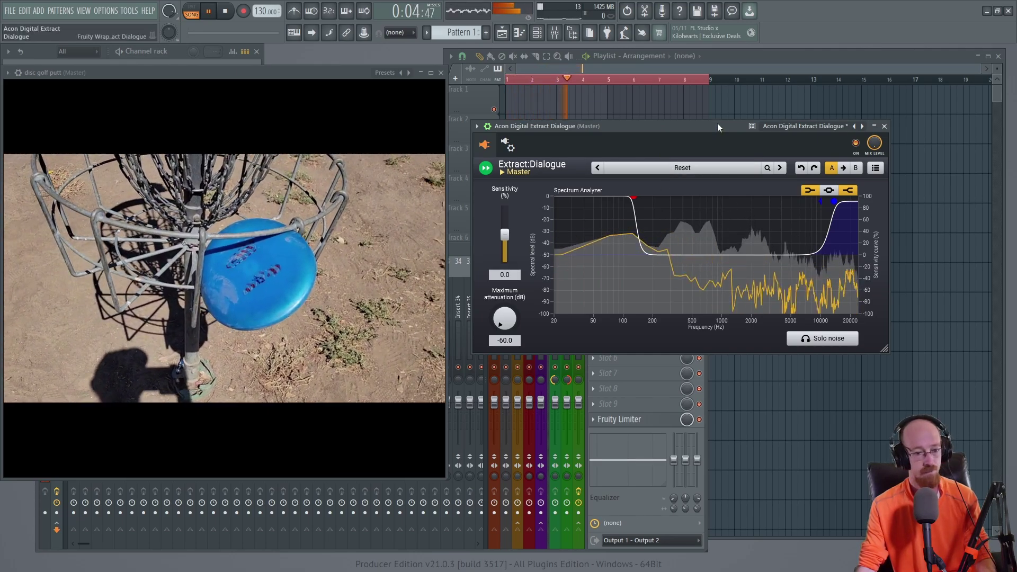
Stop playback, enable Solo noise, and play the clip hearing only the removed noise.
{"action": "key", "text": "space"}
{"action": "left_click", "coordinate": [837, 343]}
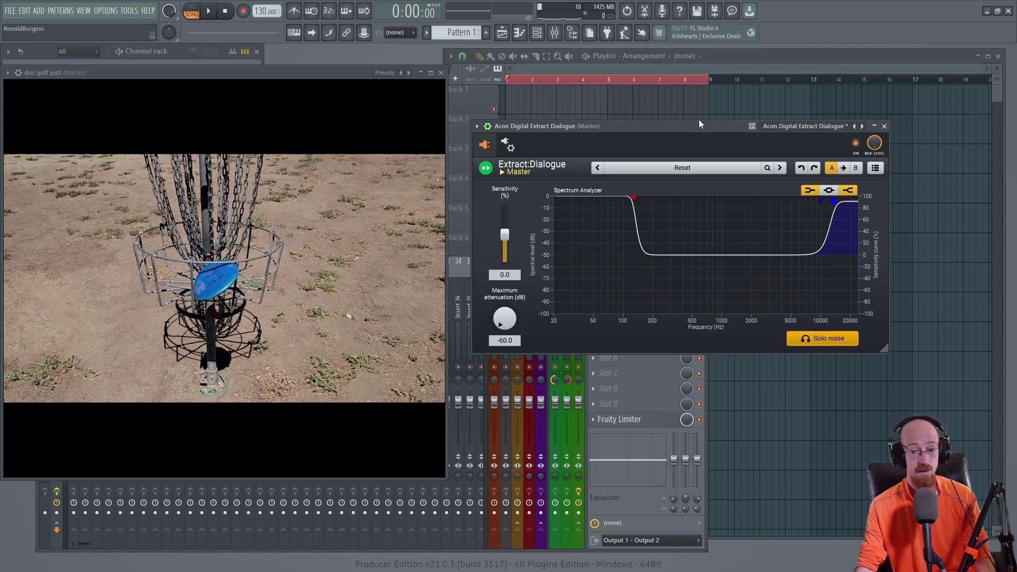
{"action": "key", "text": "space"}
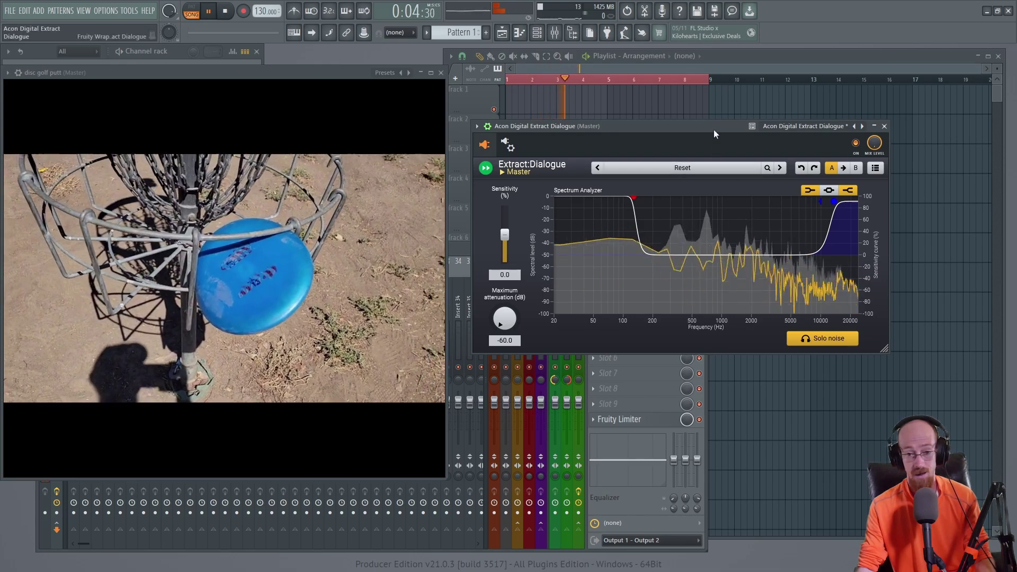
{"action": "key", "text": "space"}
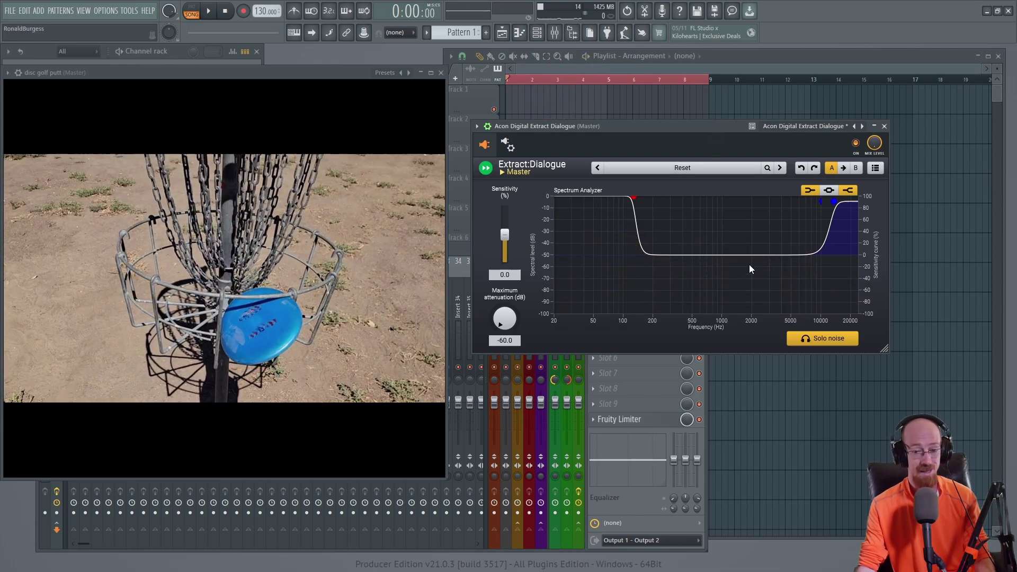
Turn Solo noise off and switch the video preview to the rain run clip.
{"action": "left_click", "coordinate": [812, 338]}
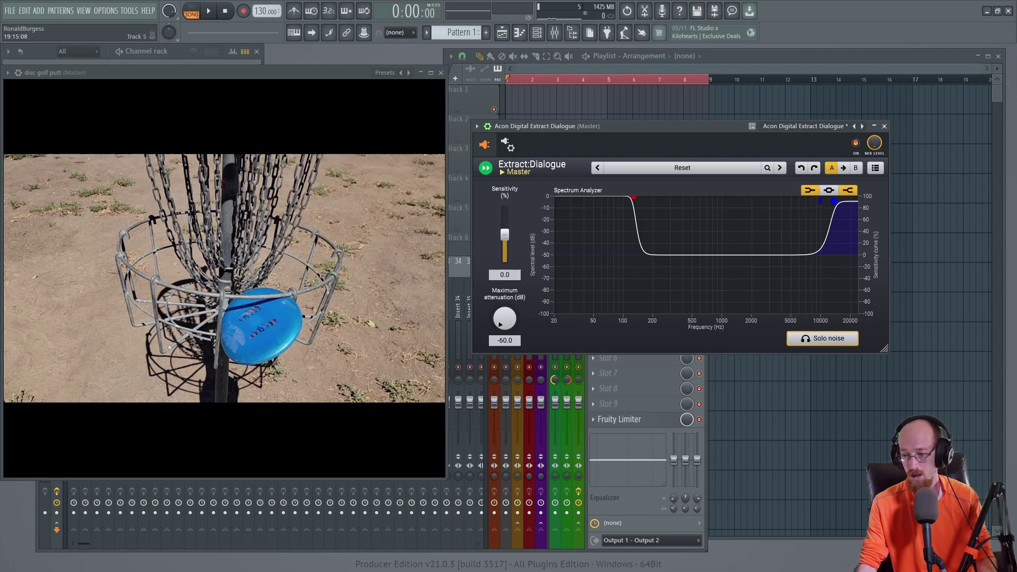
{"action": "left_click", "coordinate": [225, 239]}
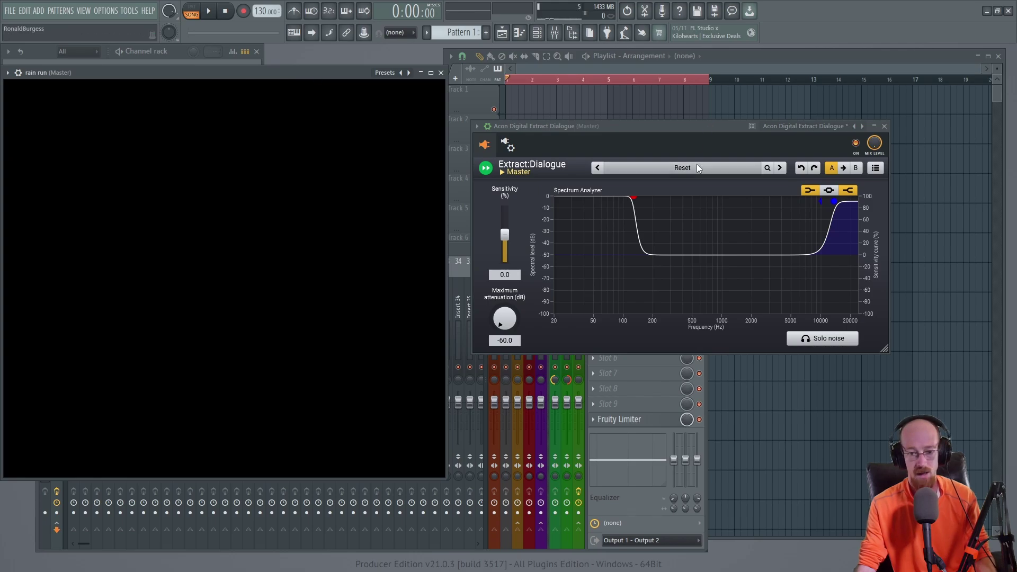
Load Gentle dialogue cleaning, step back to Reset, and play the rain run footage.
{"action": "left_click", "coordinate": [779, 167]}
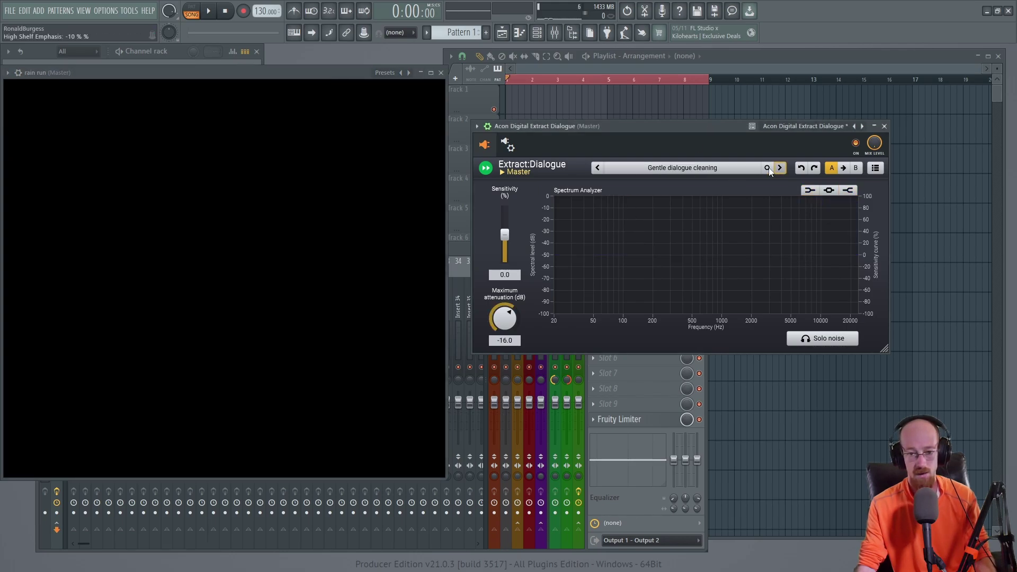
{"action": "left_click", "coordinate": [597, 168]}
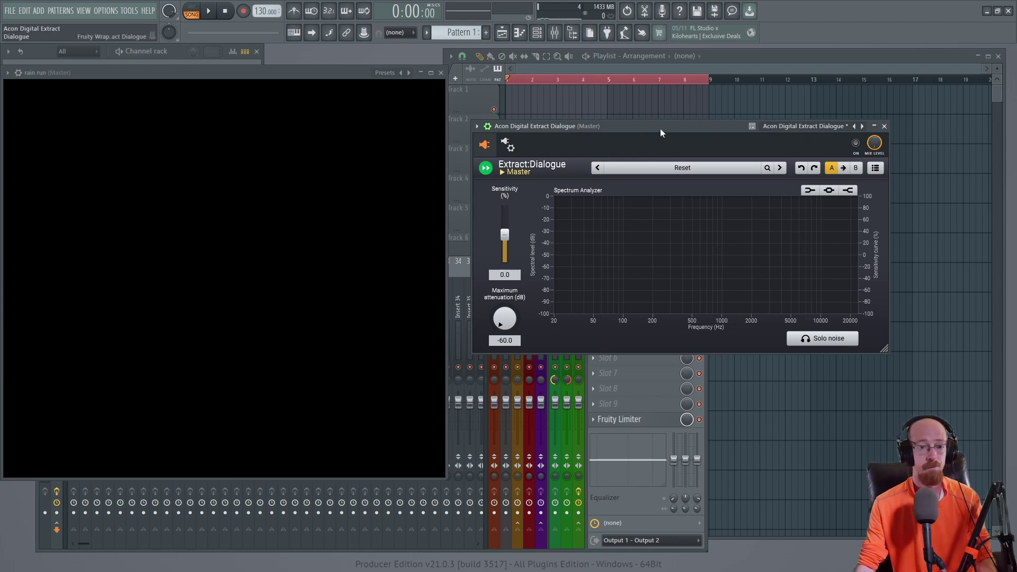
{"action": "key", "text": "space"}
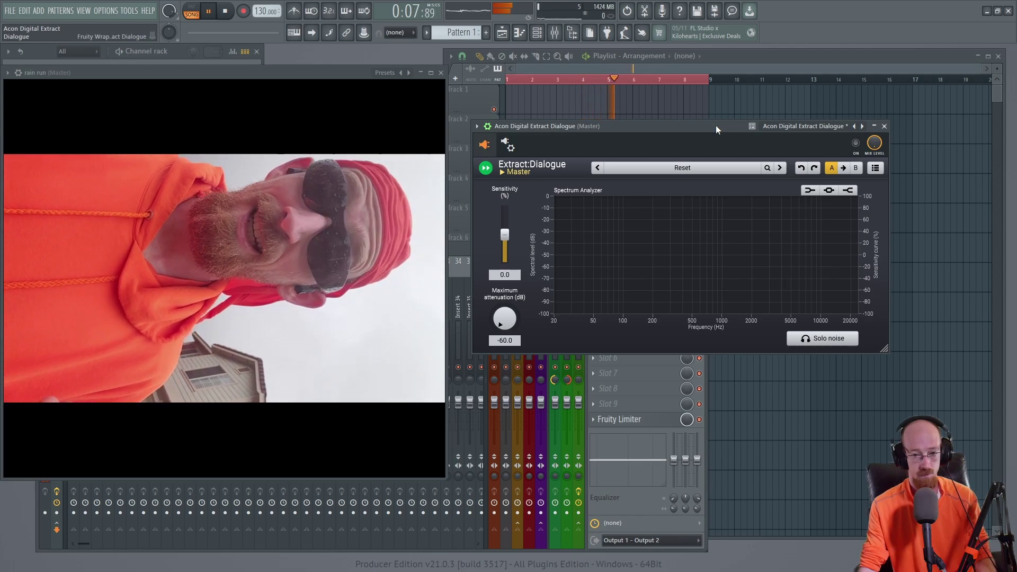
{"action": "key", "text": "space"}
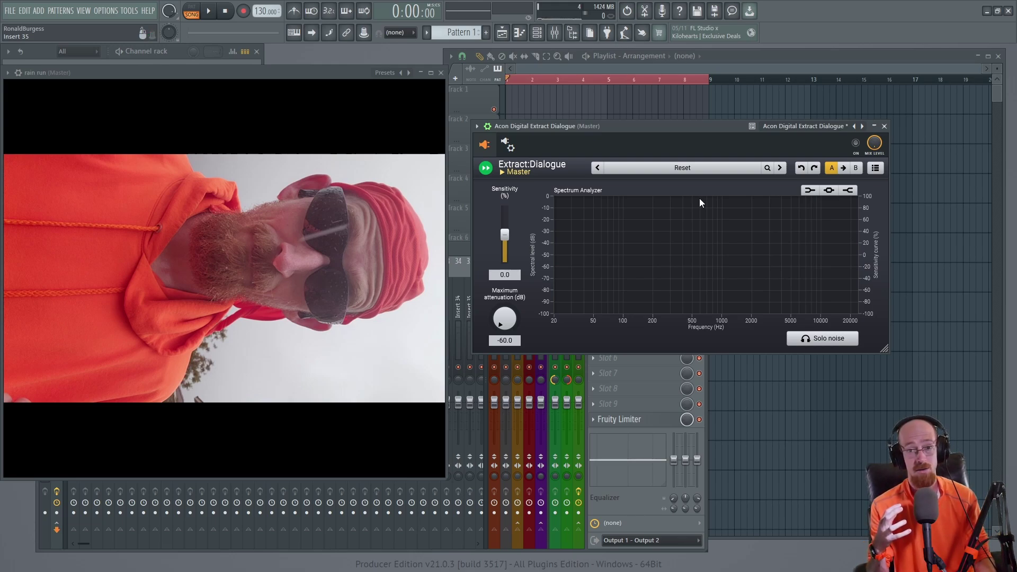
Turn Extract:Dialogue on, play the cleaned clip, then play it with Solo noise enabled.
{"action": "left_click", "coordinate": [856, 143]}
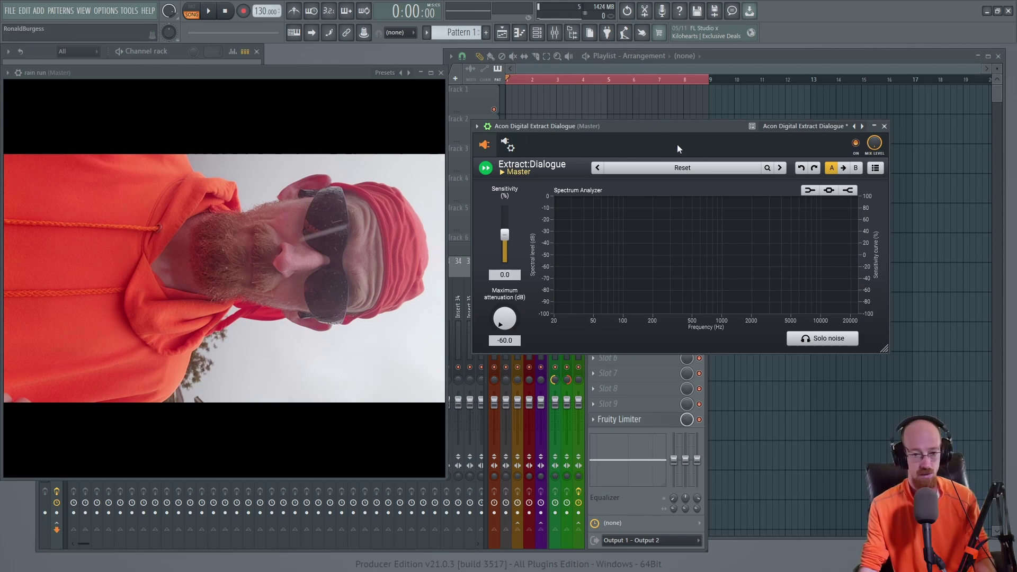
{"action": "key", "text": "space"}
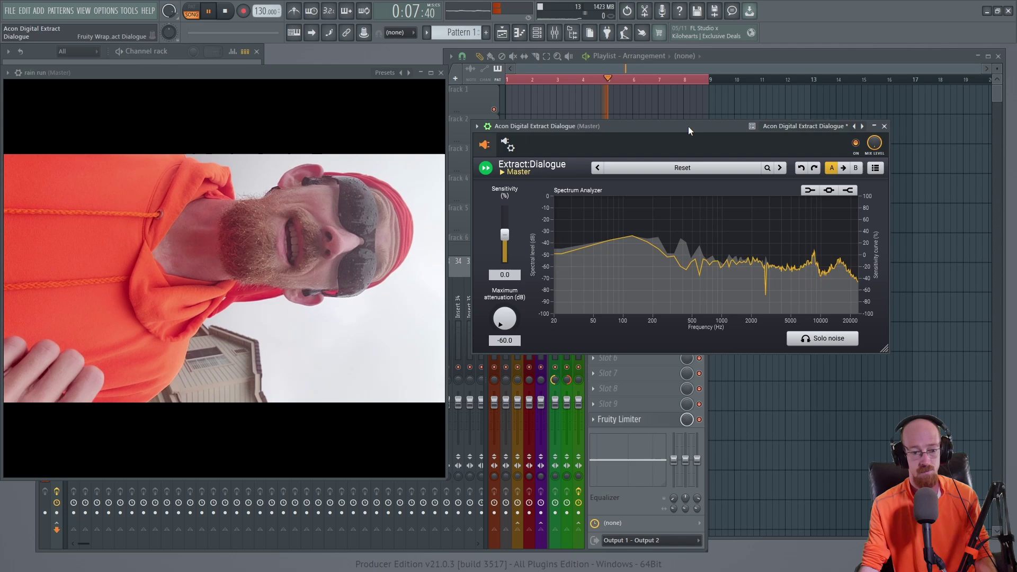
{"action": "key", "text": "space"}
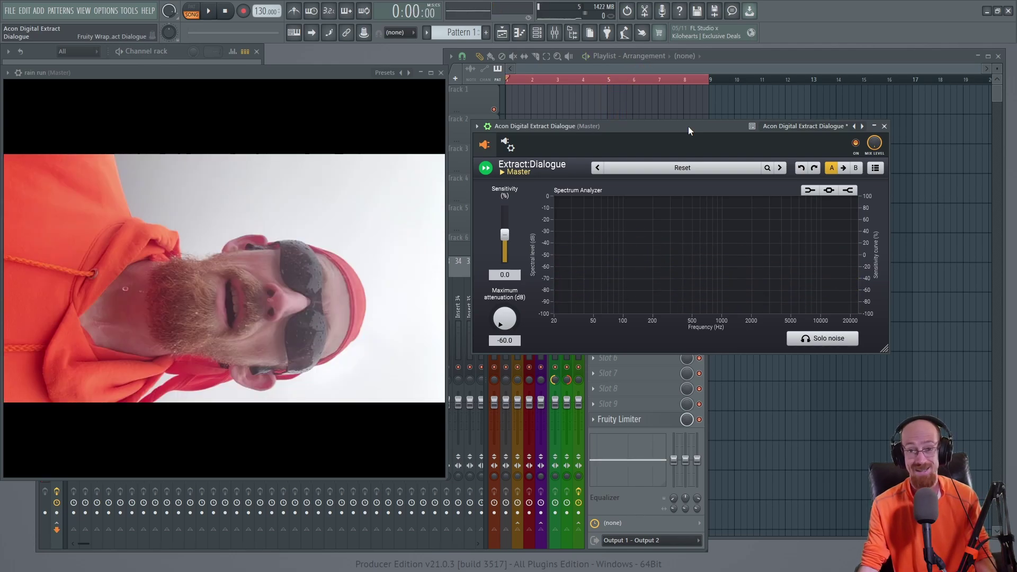
{"action": "left_click", "coordinate": [837, 342]}
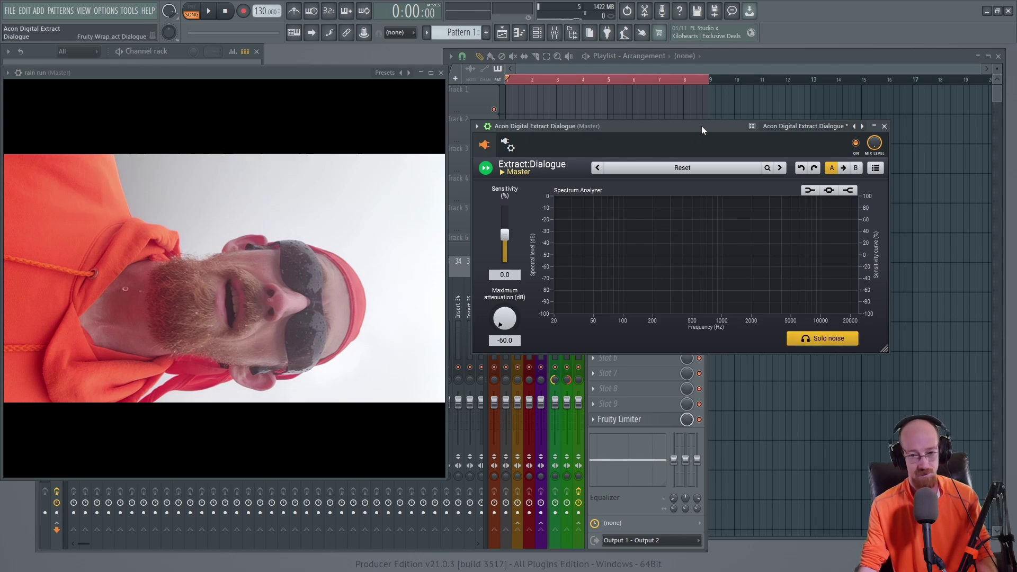
{"action": "key", "text": "space"}
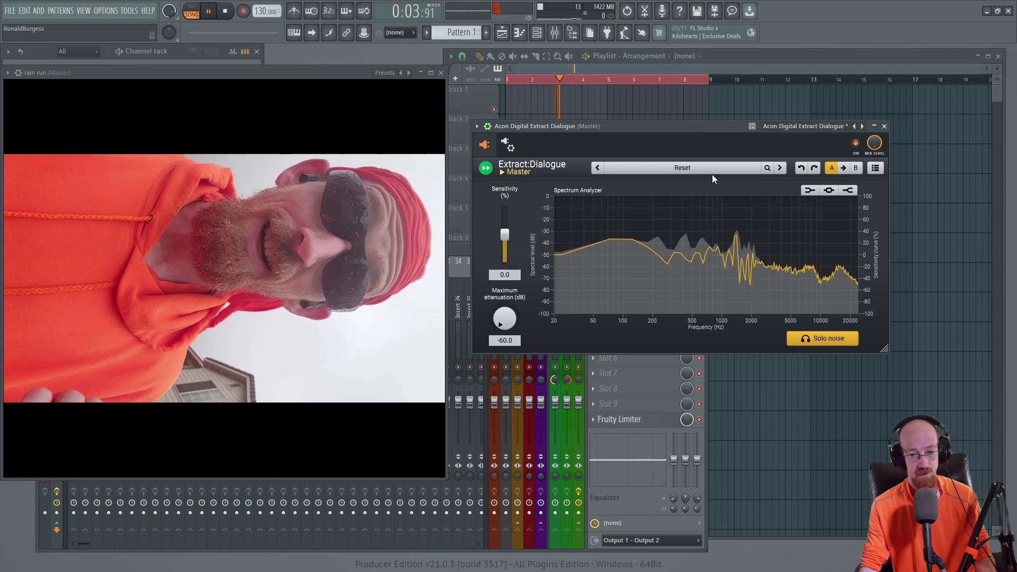
{"action": "key", "text": "space"}
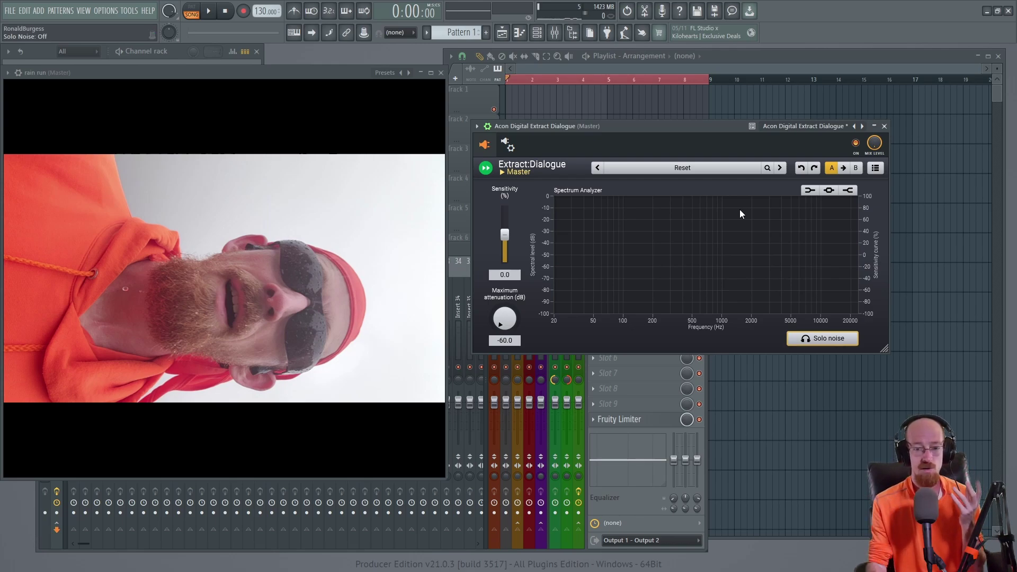
Load Gentle dialogue cleaning and compare its output, the isolated noise, and the bypassed audio.
{"action": "left_click", "coordinate": [779, 168]}
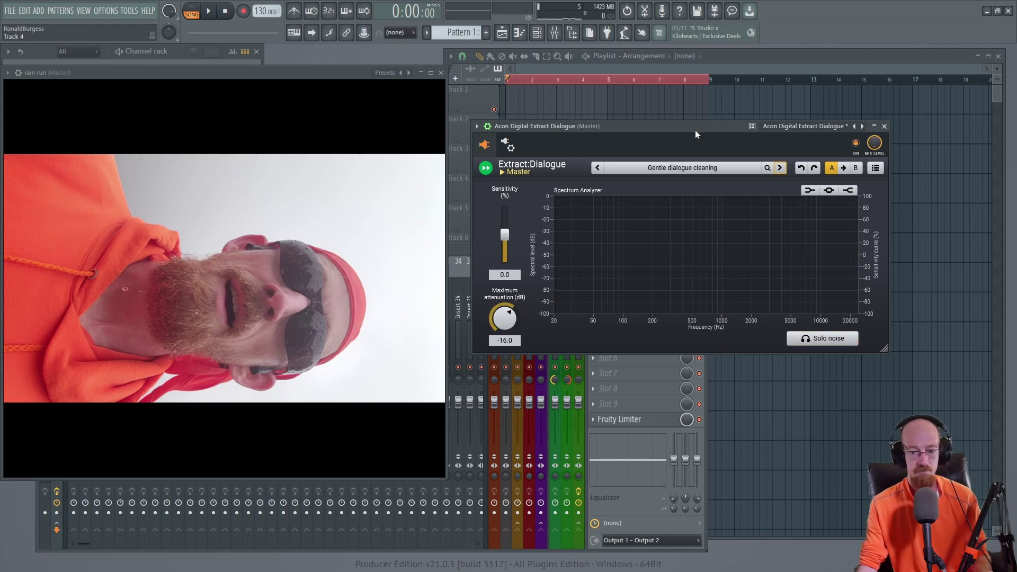
{"action": "key", "text": "space"}
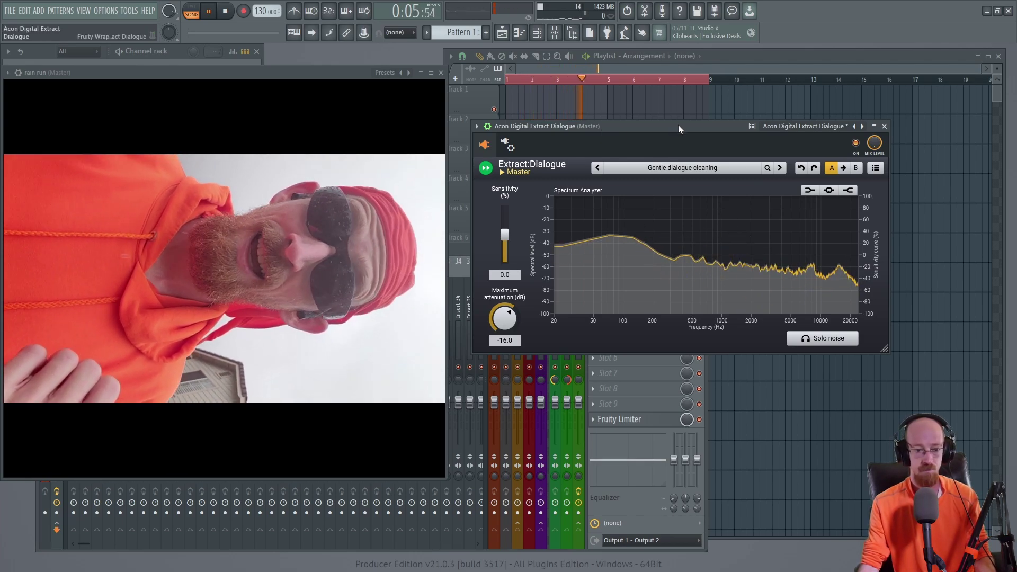
{"action": "key", "text": "space"}
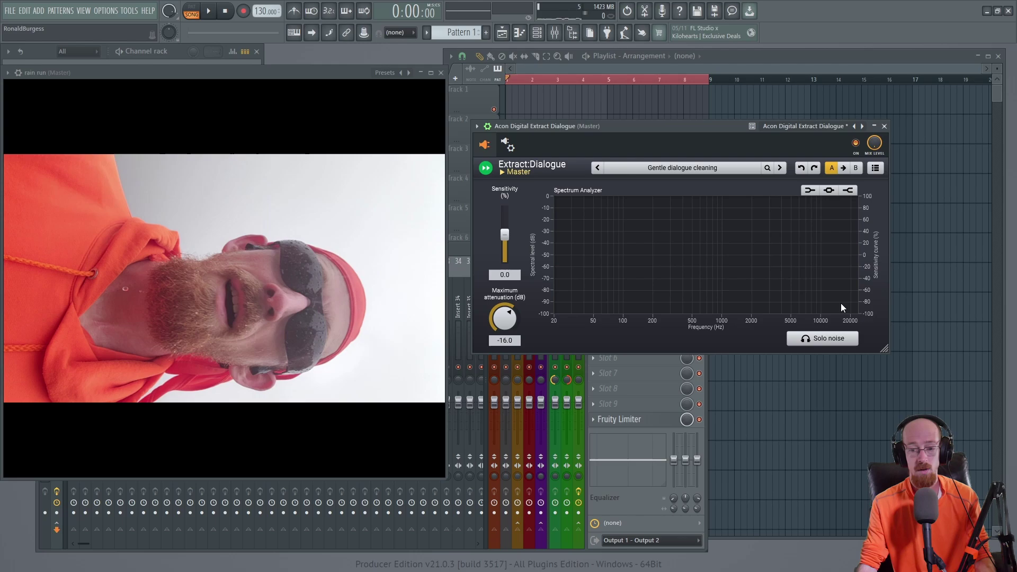
{"action": "left_click", "coordinate": [838, 335]}
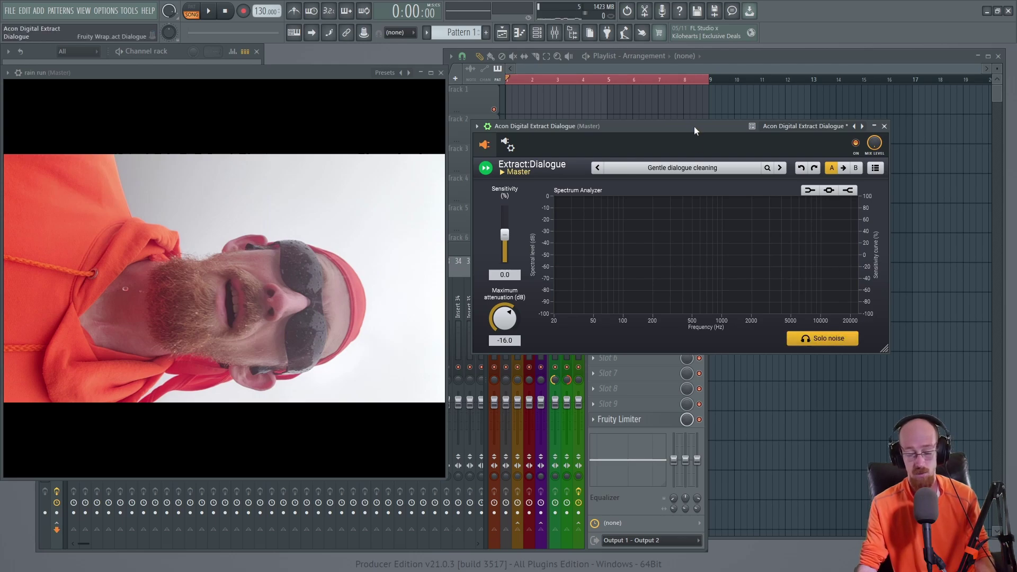
{"action": "key", "text": "space"}
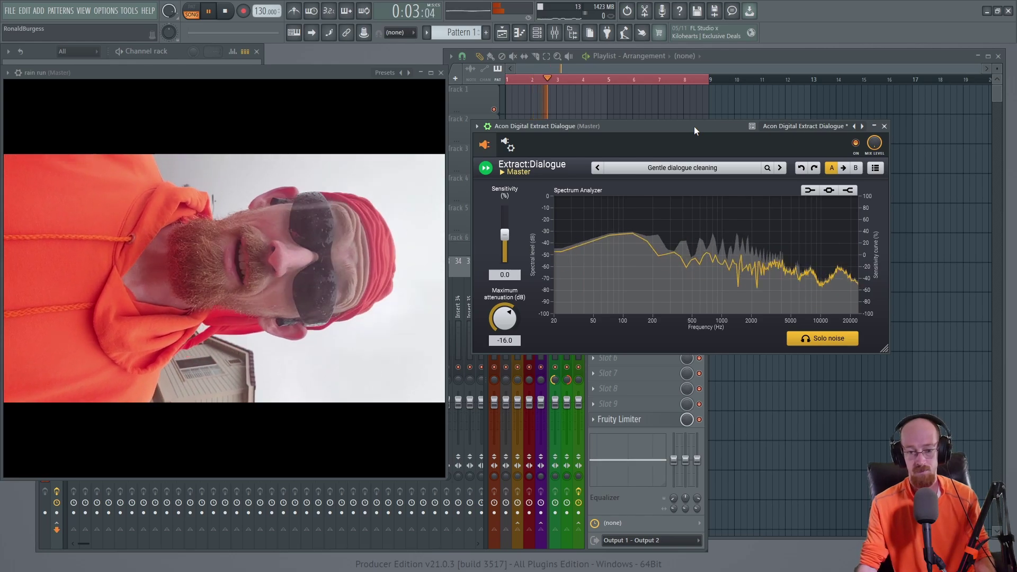
{"action": "key", "text": "space"}
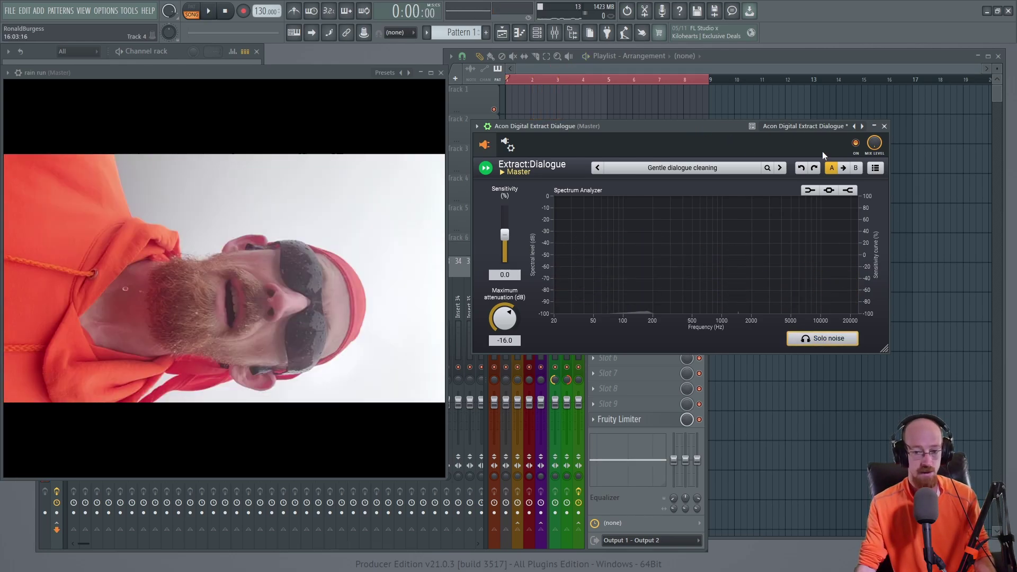
{"action": "left_click", "coordinate": [856, 144]}
{"action": "key", "text": "space"}
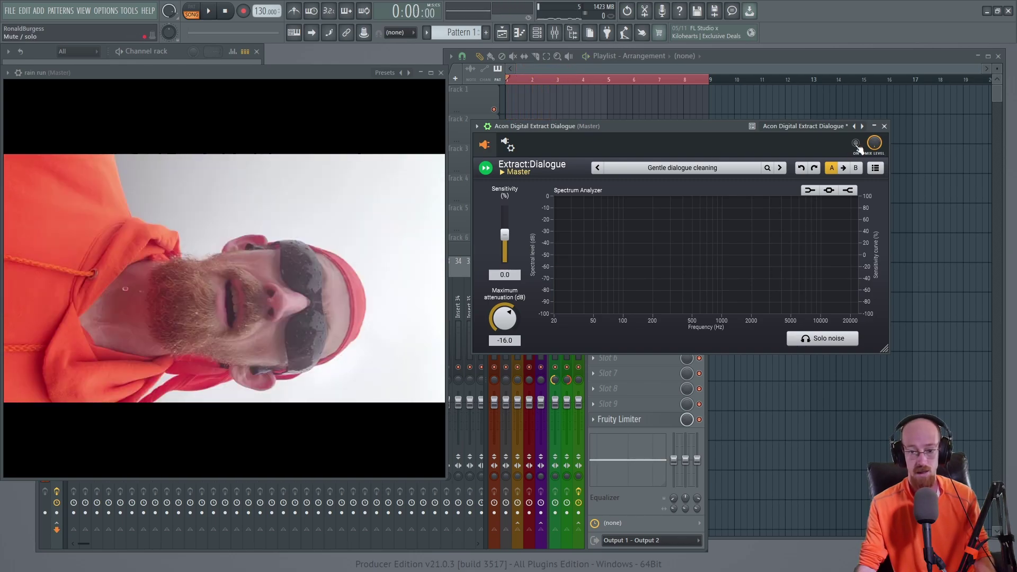
{"action": "key", "text": "space"}
{"action": "key", "text": "space"}
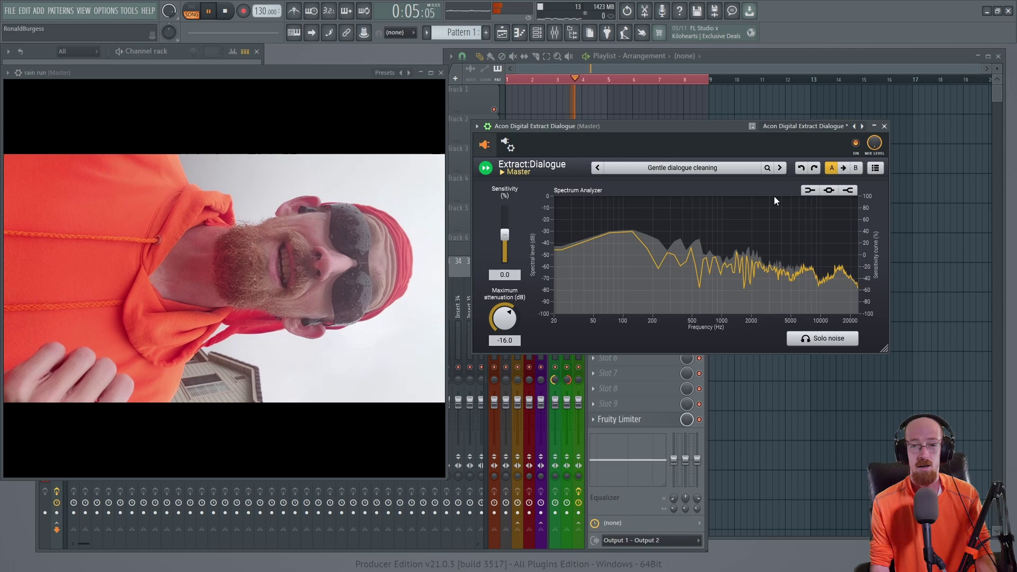
Stop playback of the rain run clip.
{"action": "key", "text": "space"}
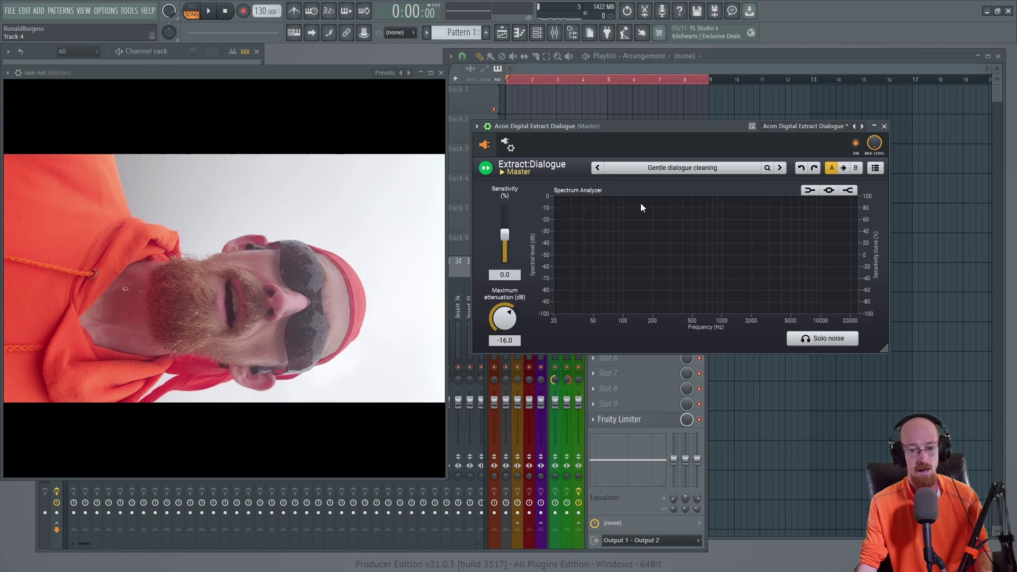
Enable the low and high sensitivity shelves and raise both shelf nodes.
{"action": "left_click", "coordinate": [809, 191]}
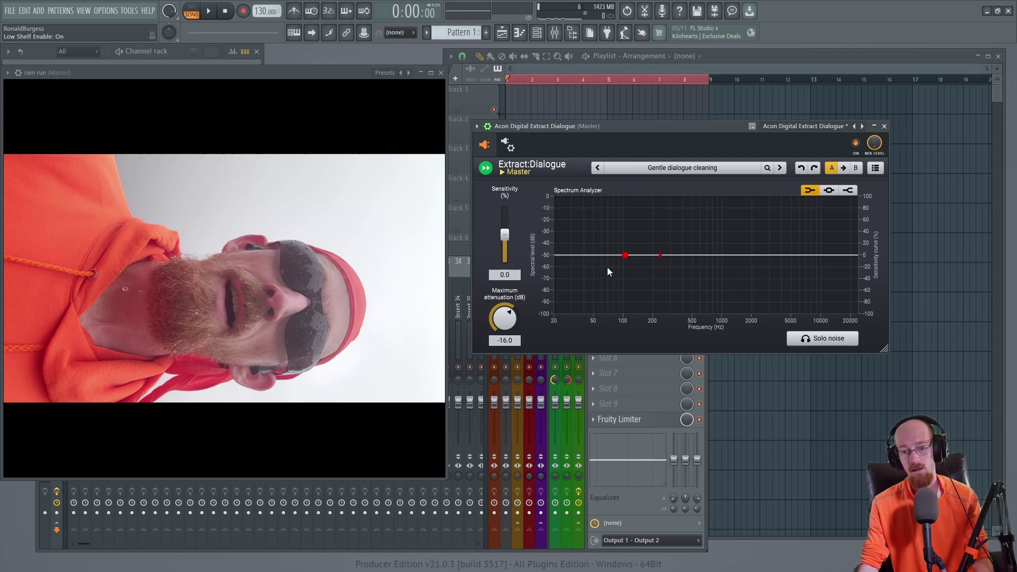
{"action": "left_click_drag", "start_coordinate": [630, 256], "coordinate": [630, 197]}
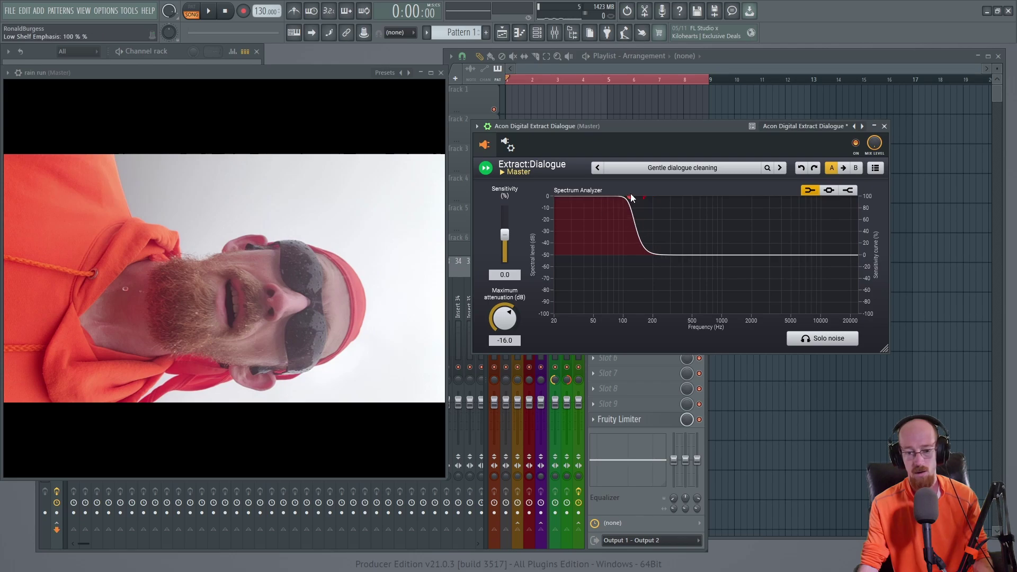
{"action": "left_click", "coordinate": [847, 190]}
{"action": "left_click_drag", "start_coordinate": [785, 260], "coordinate": [807, 198]}
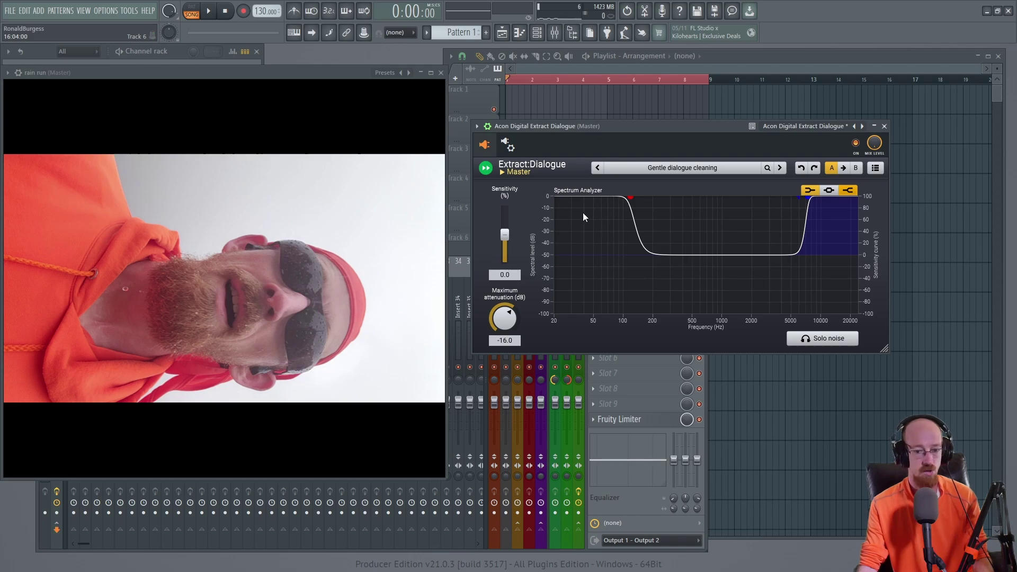
Set maximum attenuation to -24 dB and move the shelves to 49 Hz and about 16 kHz.
{"action": "left_click_drag", "start_coordinate": [504, 313], "coordinate": [548, 337]}
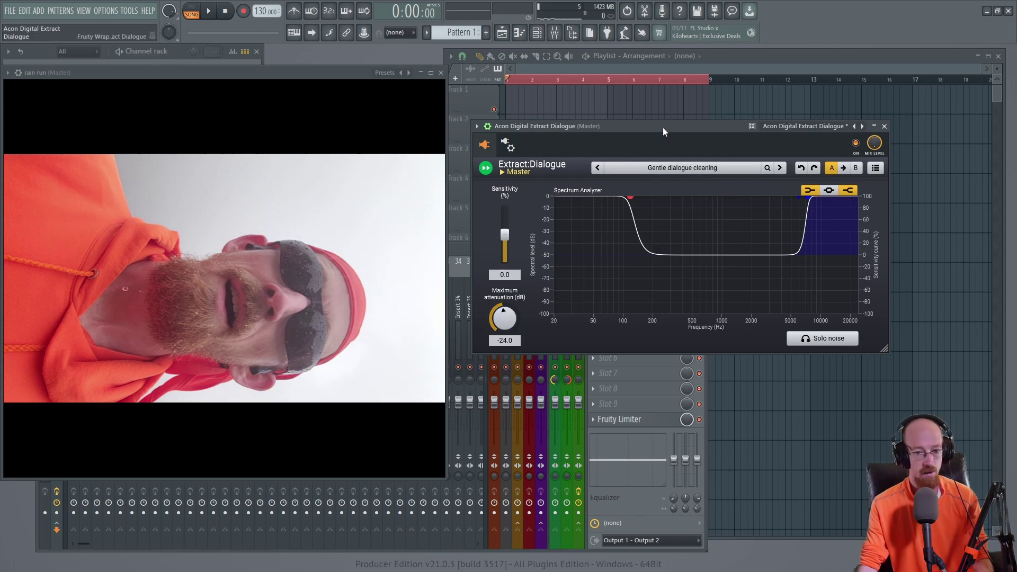
{"action": "key", "text": "space"}
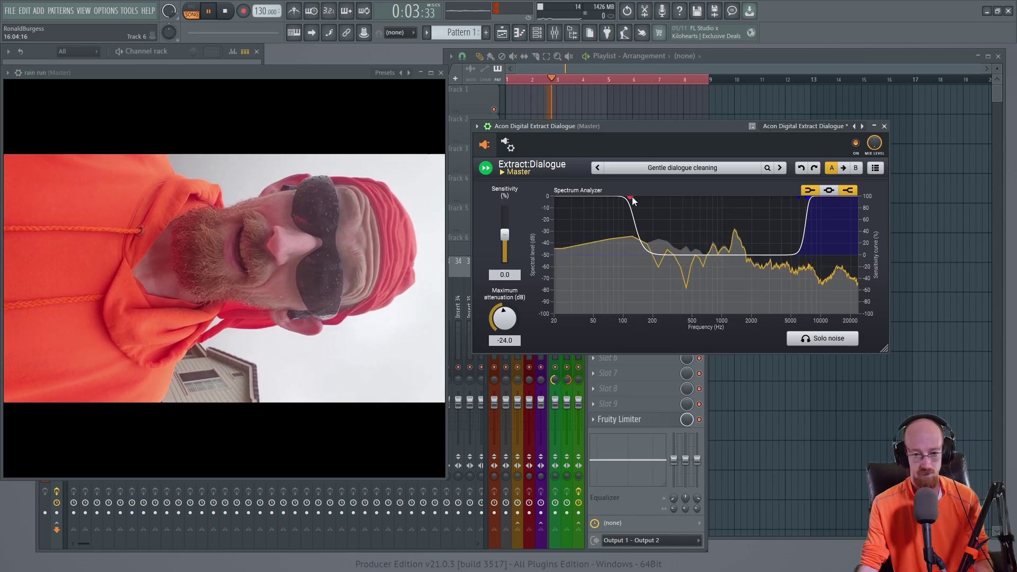
{"action": "left_click_drag", "start_coordinate": [631, 196], "coordinate": [593, 197]}
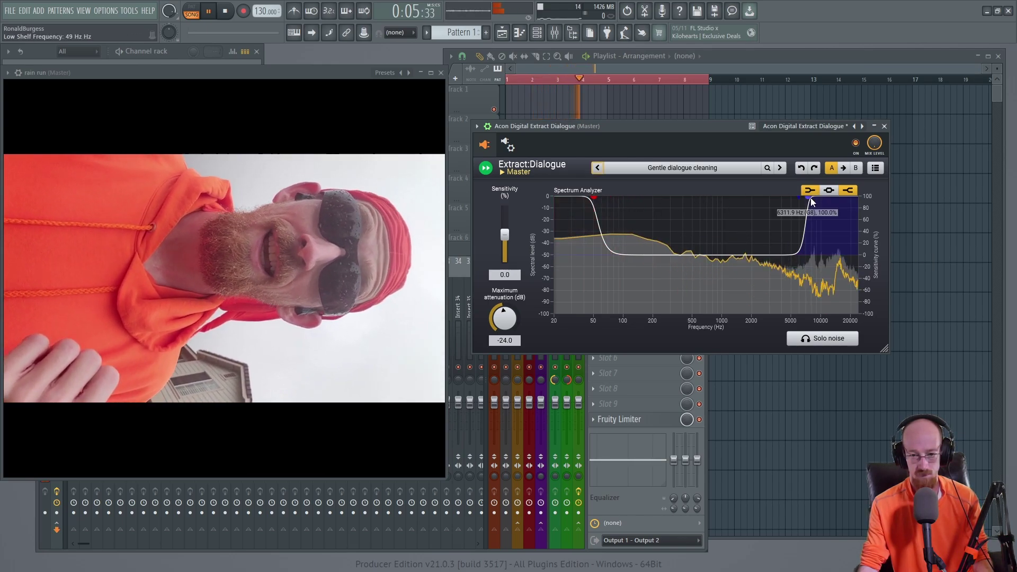
{"action": "left_click_drag", "start_coordinate": [810, 198], "coordinate": [850, 197]}
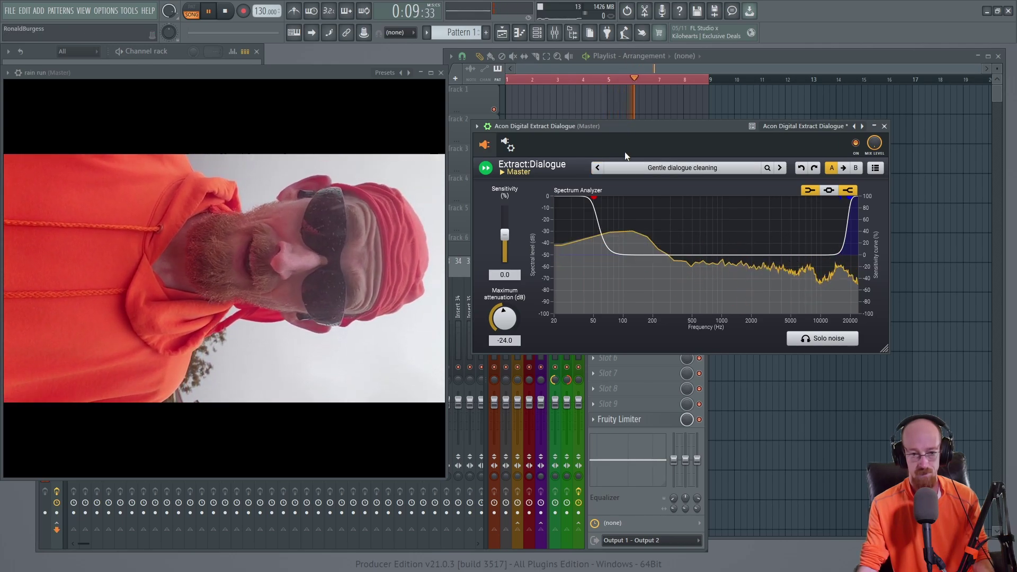
{"action": "key", "text": "space"}
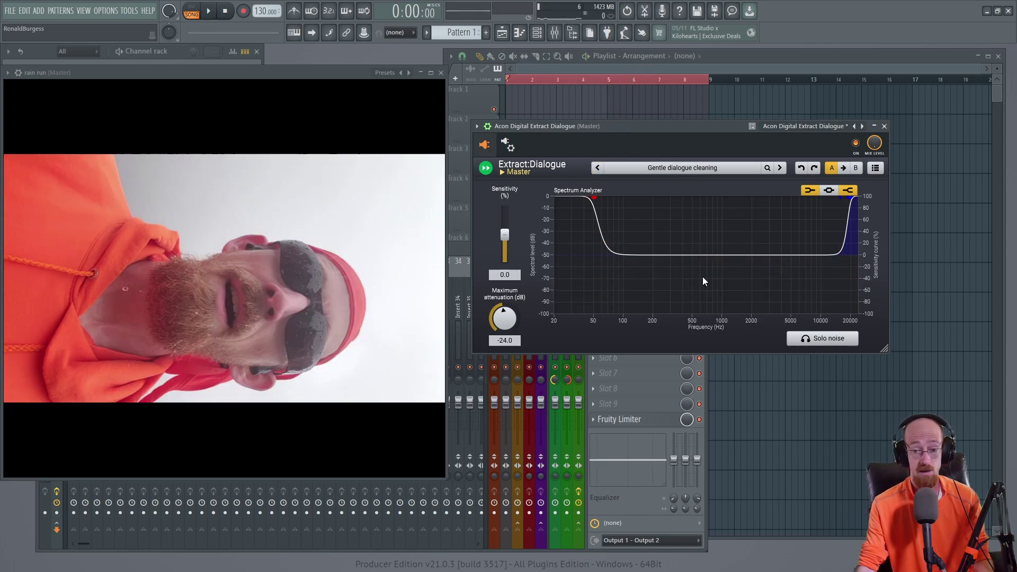
Compare the bypassed and processed audio using the plugin's ON switch.
{"action": "left_click", "coordinate": [855, 143]}
{"action": "key", "text": "space"}
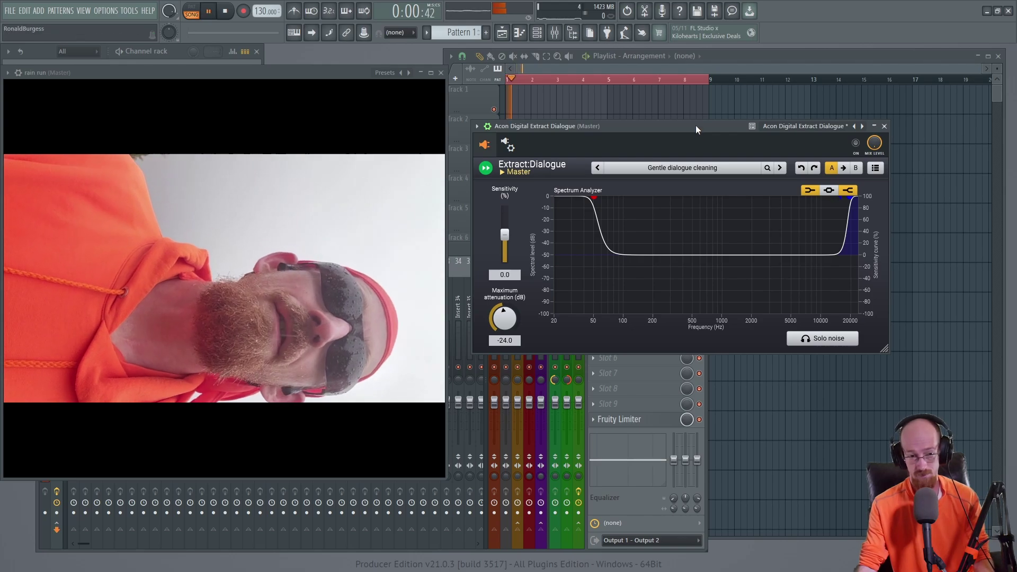
{"action": "left_click", "coordinate": [855, 143]}
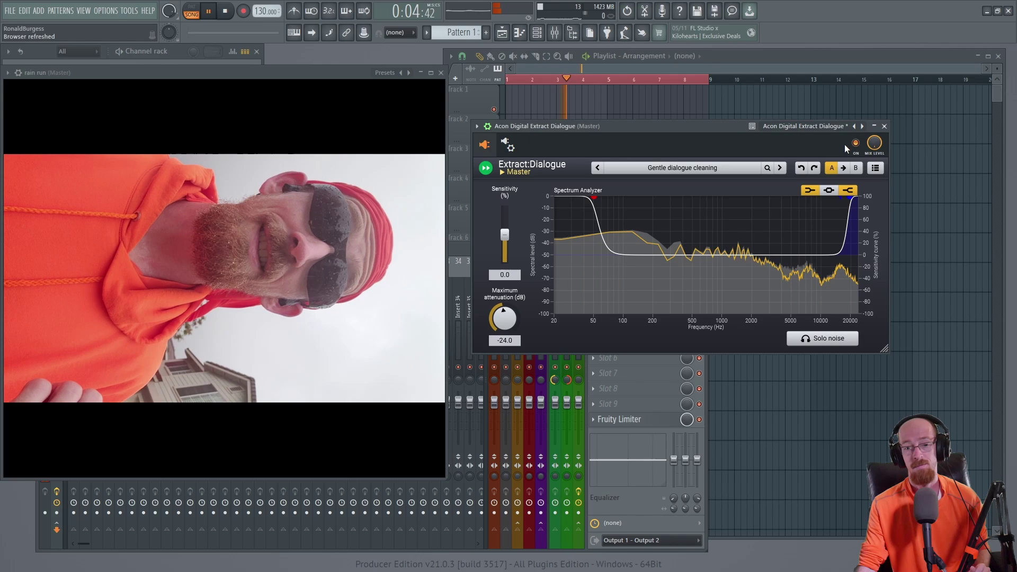
{"action": "key", "text": "space"}
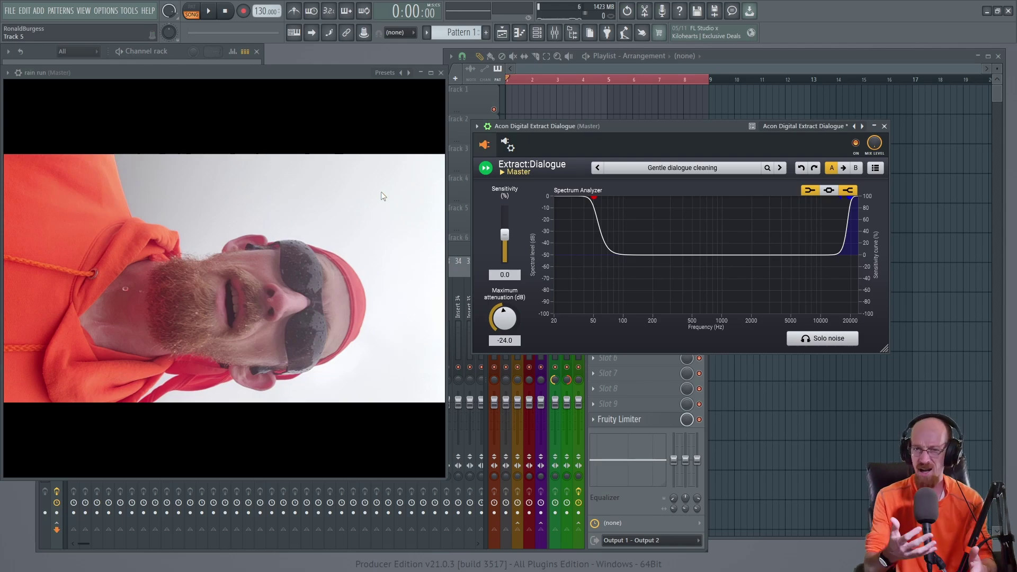
{"action": "left_click", "coordinate": [691, 169]}
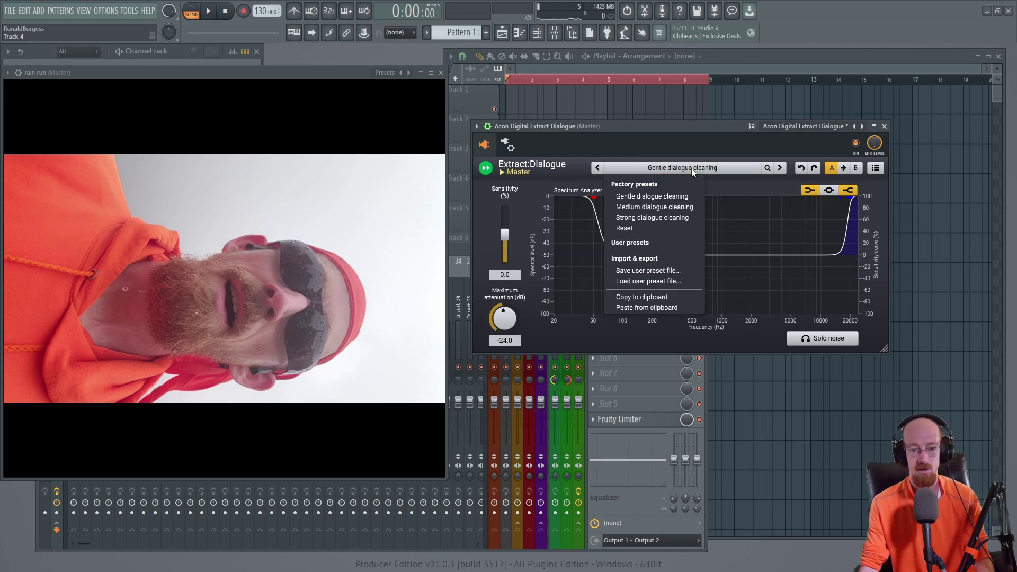
{"action": "left_click", "coordinate": [691, 169]}
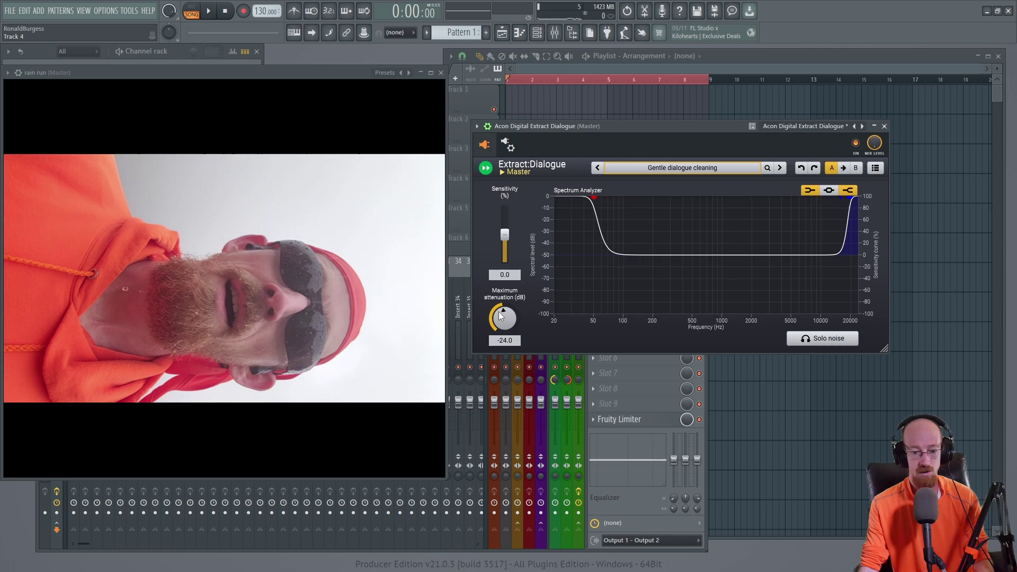